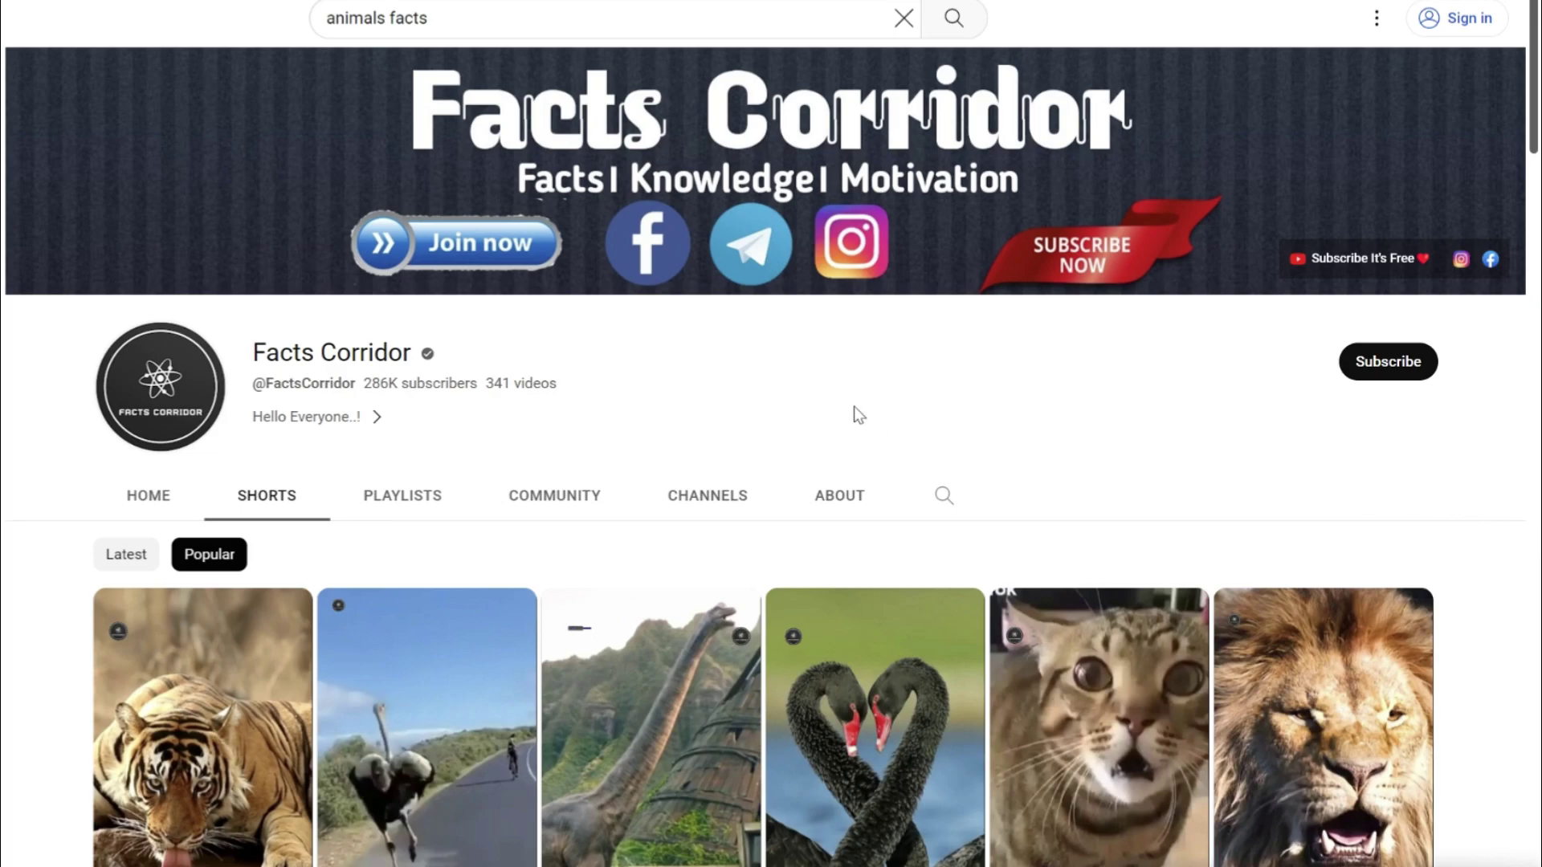
Scroll down through the Facts Corridor Shorts and back up
{"action": "scroll", "coordinate": [855, 407], "scroll_direction": "down", "scroll_amount": 6}
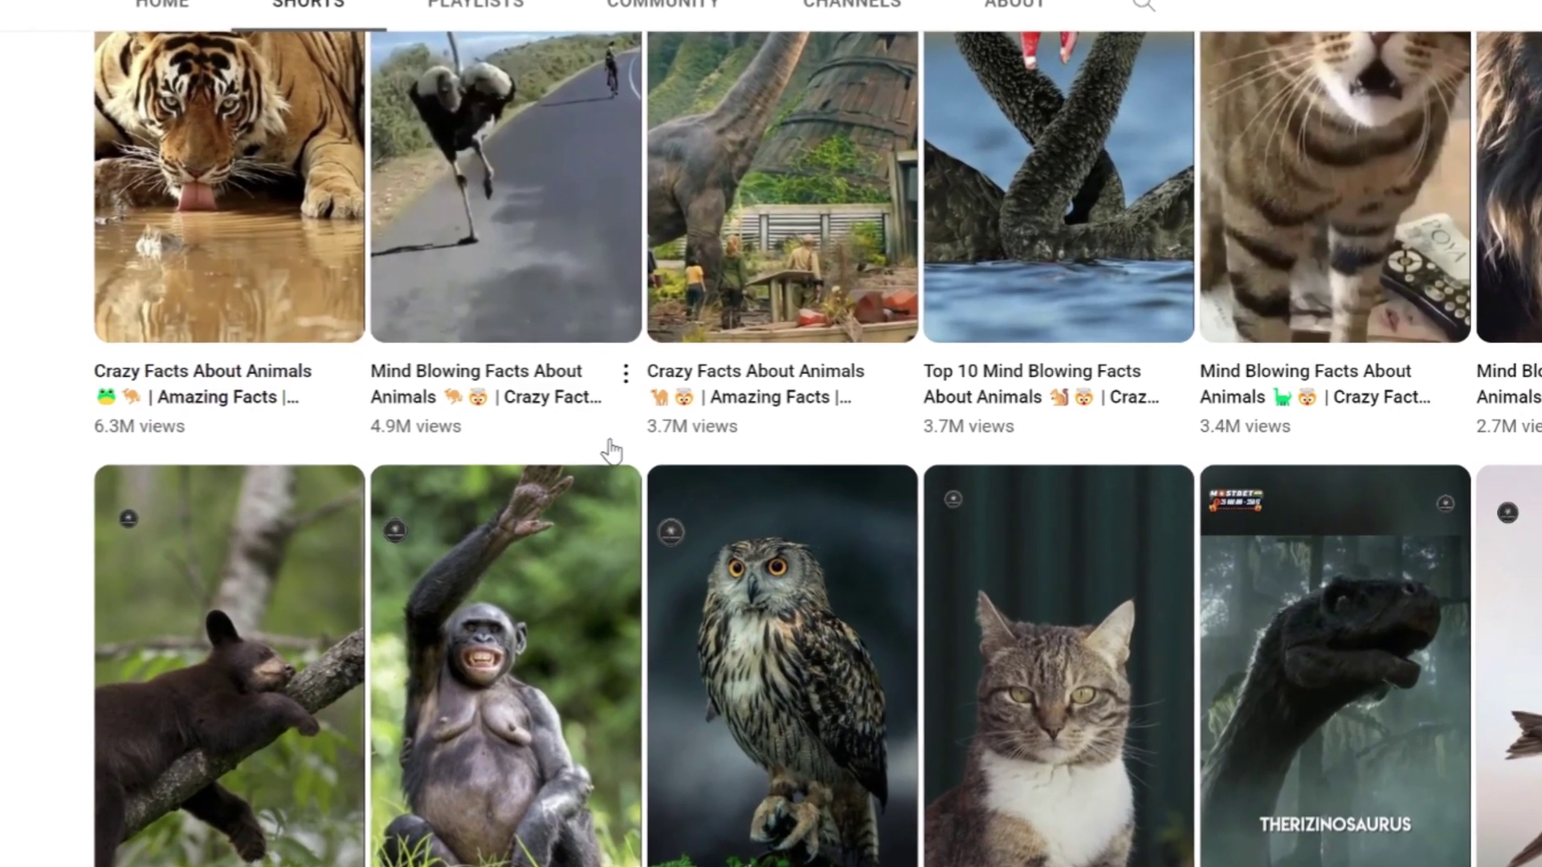
{"action": "scroll", "coordinate": [699, 458], "scroll_direction": "up", "scroll_amount": 3}
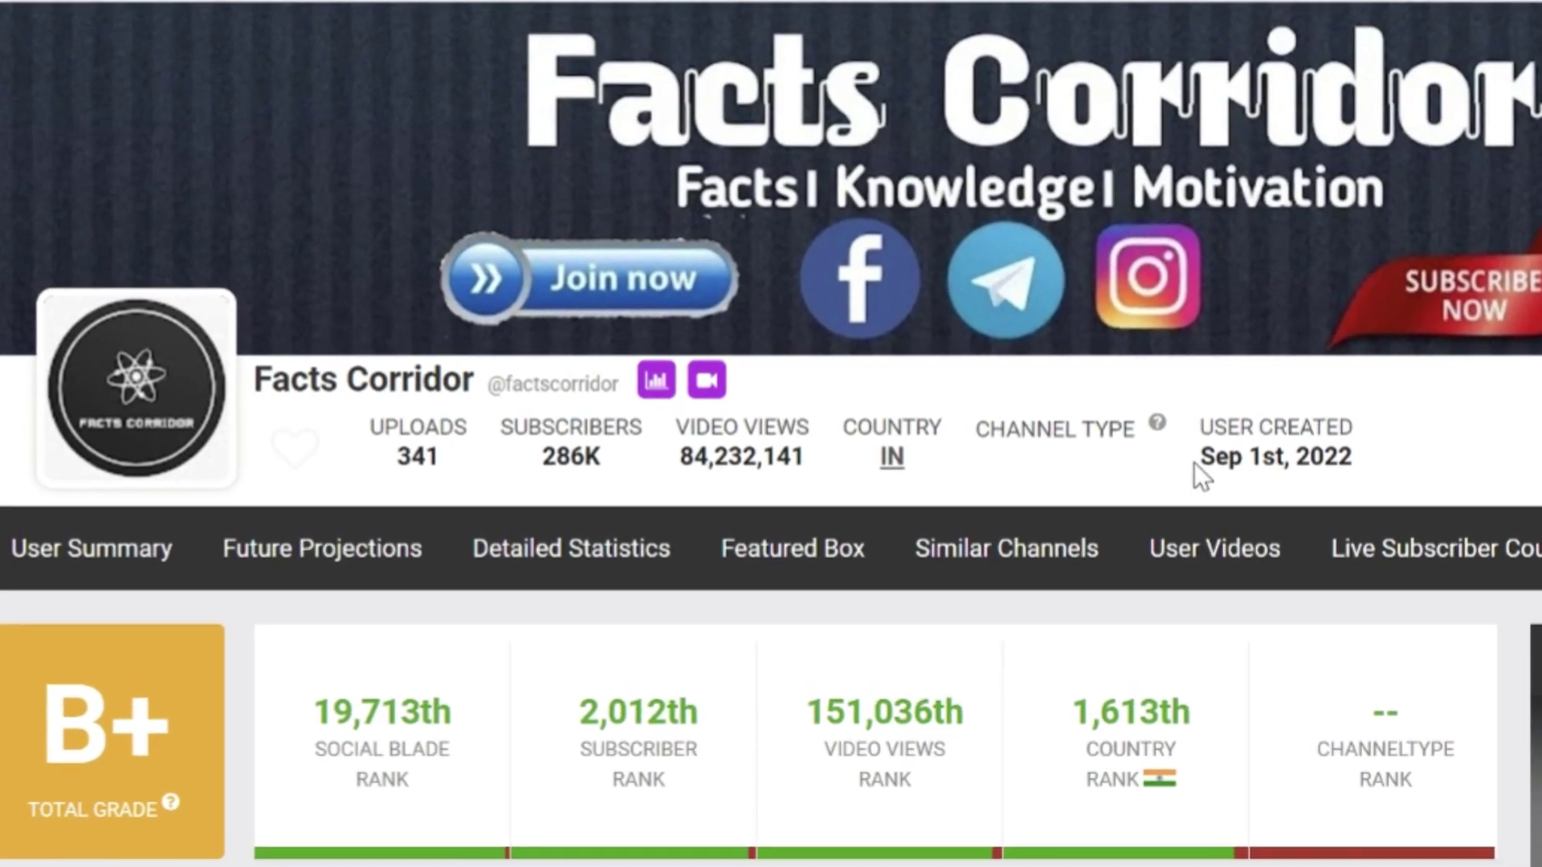
Highlight Facts Corridor's uploads, 286K subscribers and views on Social Blade, then scroll down to the charts
{"action": "triple_click", "coordinate": [1317, 454]}
{"action": "left_click", "coordinate": [1325, 456]}
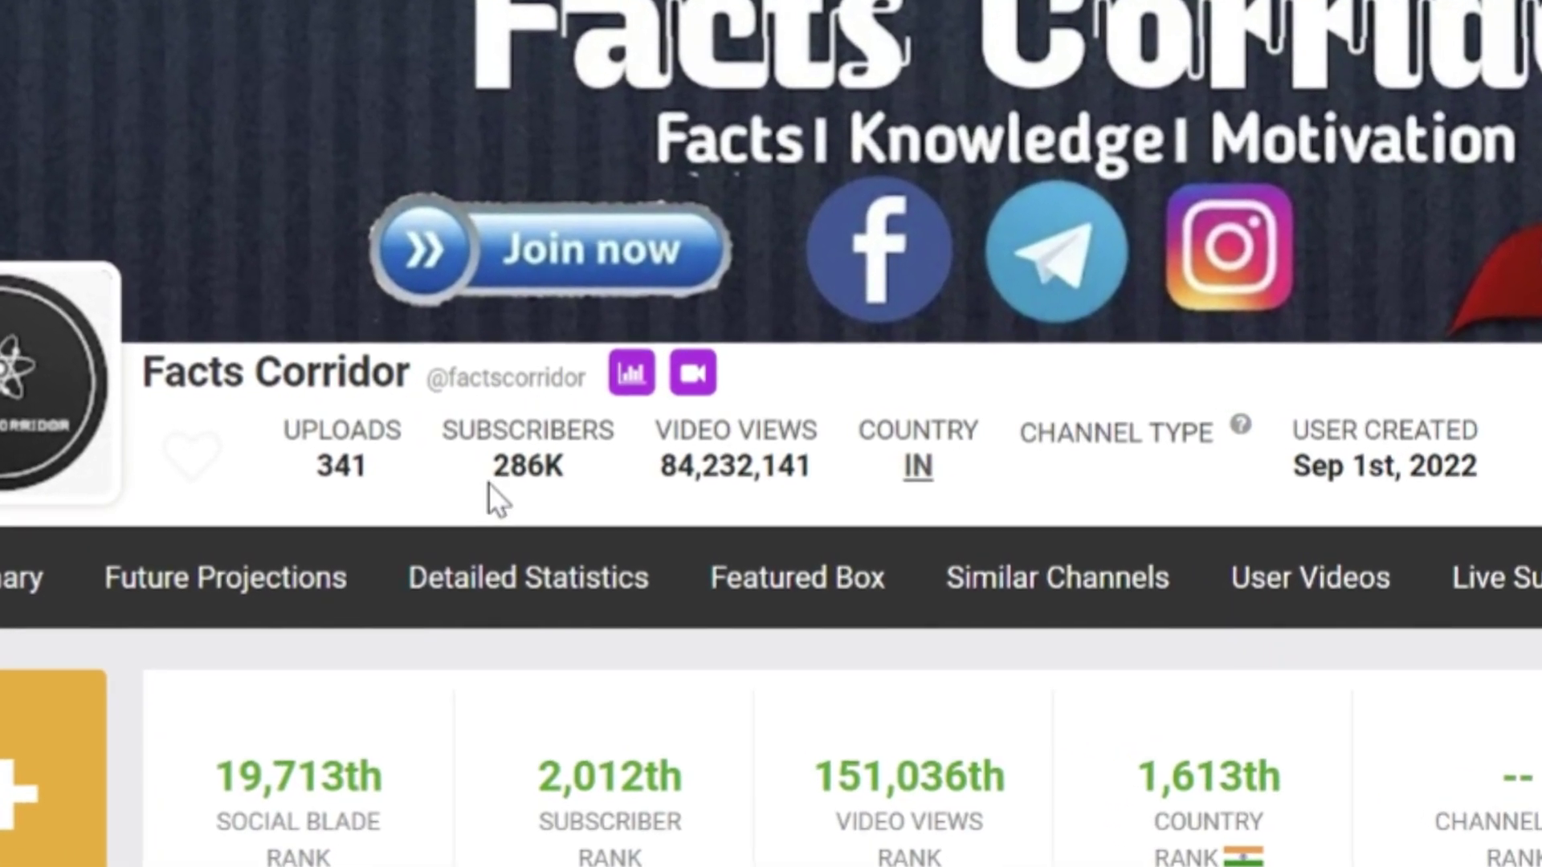
{"action": "left_click_drag", "start_coordinate": [498, 480], "coordinate": [611, 497]}
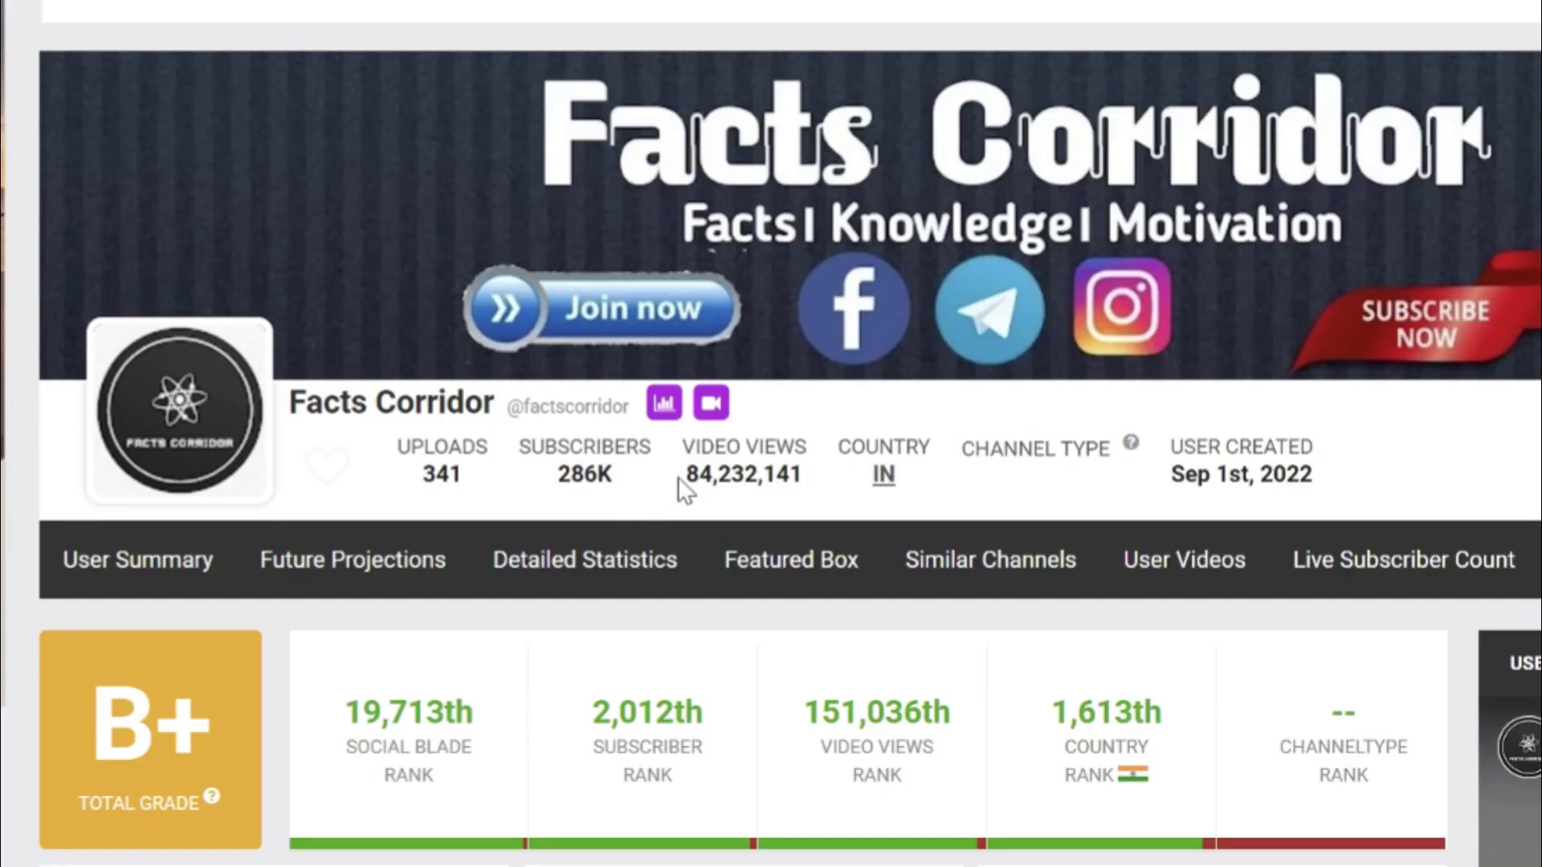
{"action": "left_click_drag", "start_coordinate": [211, 420], "coordinate": [765, 478]}
{"action": "left_click", "coordinate": [854, 507]}
{"action": "scroll", "coordinate": [811, 480], "scroll_direction": "down", "scroll_amount": 5}
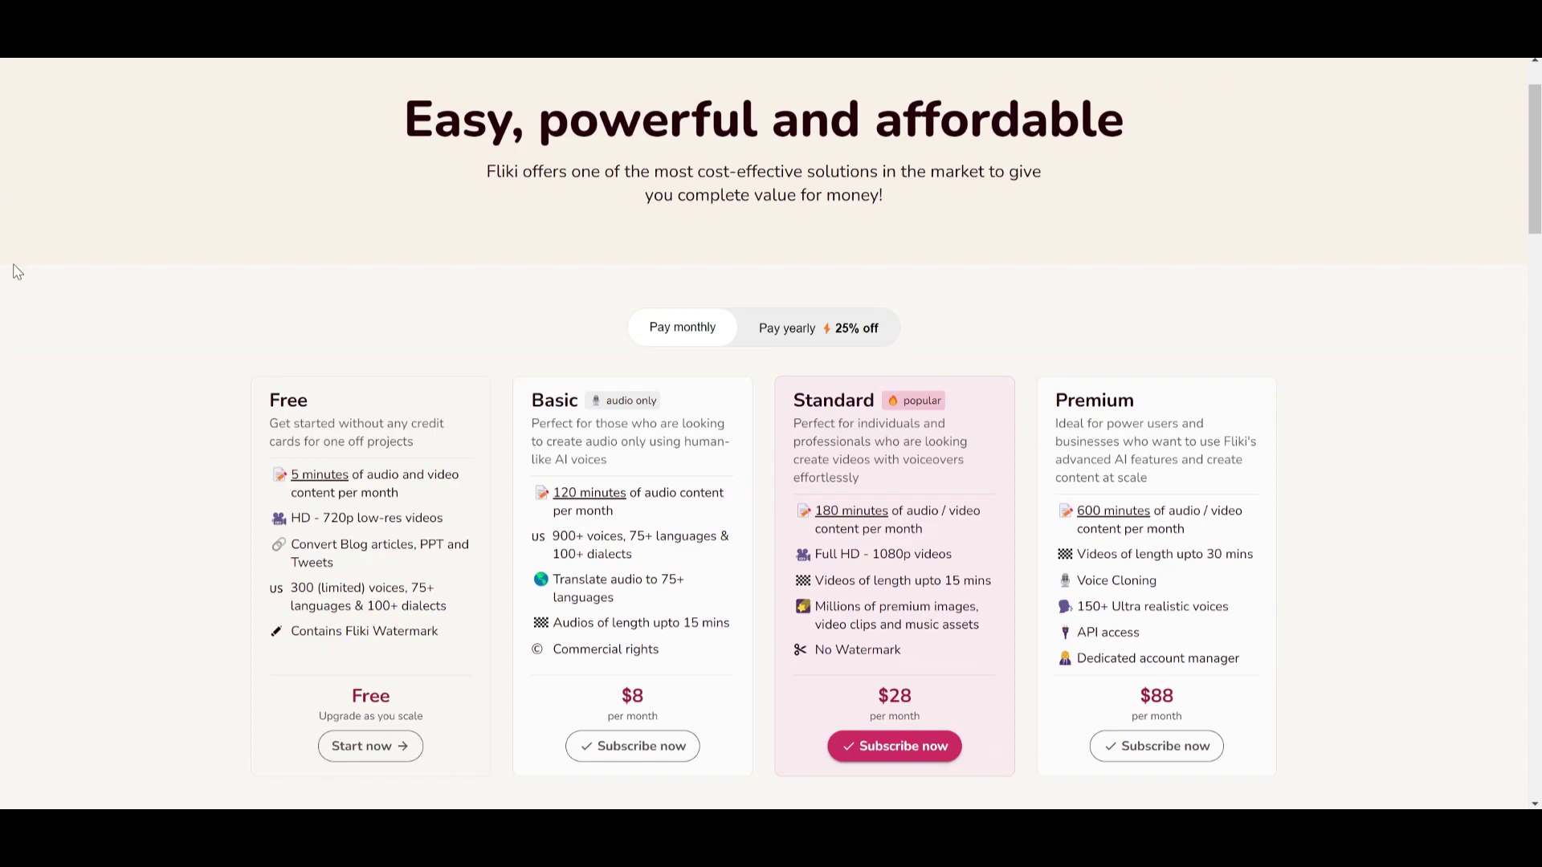
{"action": "left_click_drag", "start_coordinate": [237, 392], "coordinate": [315, 404]}
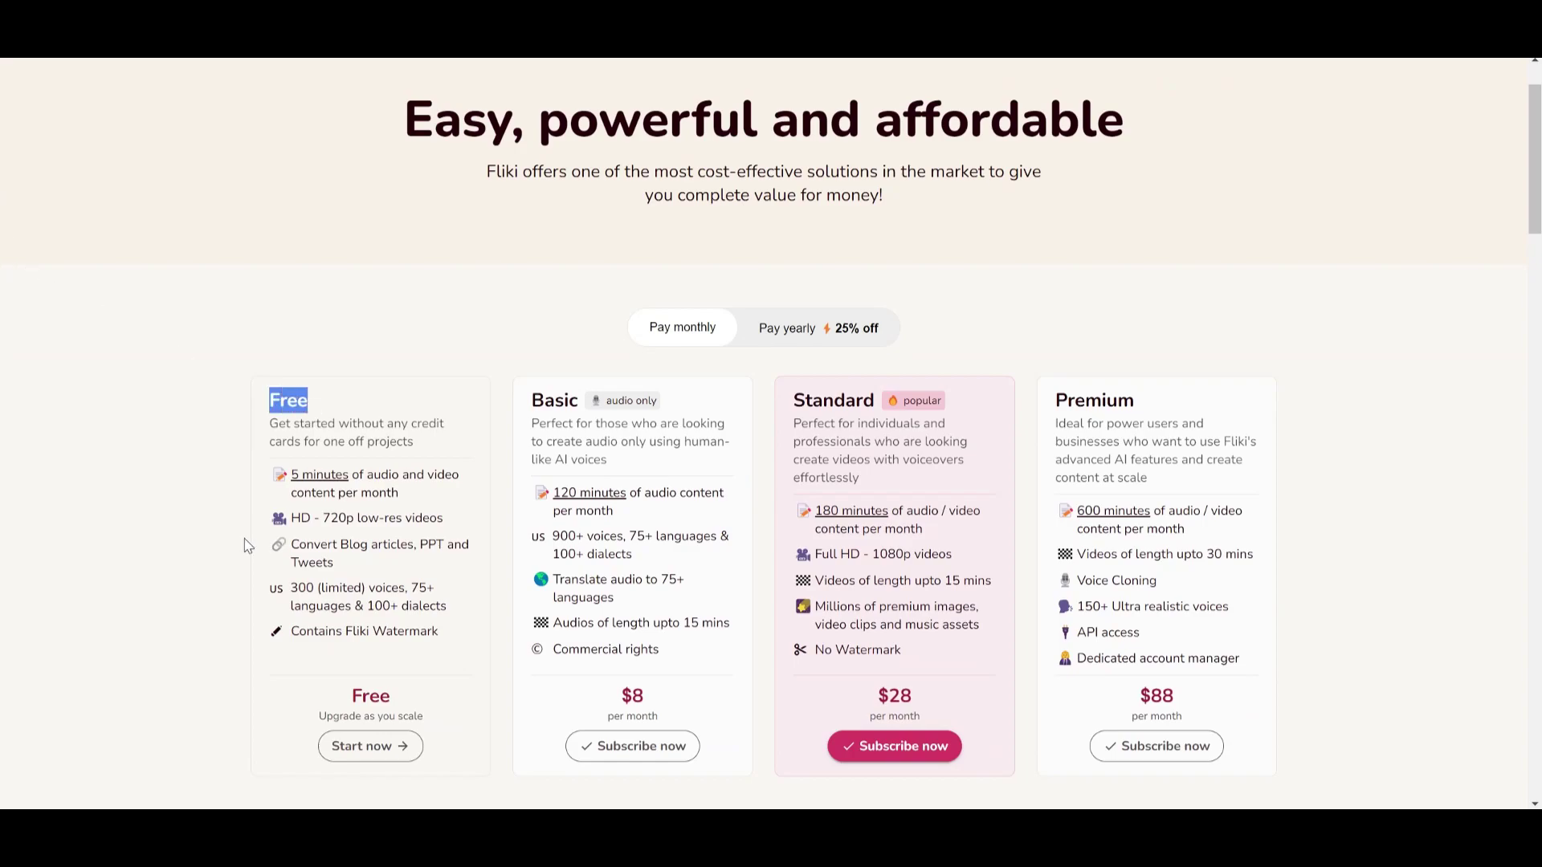
{"action": "left_click_drag", "start_coordinate": [271, 480], "coordinate": [399, 493]}
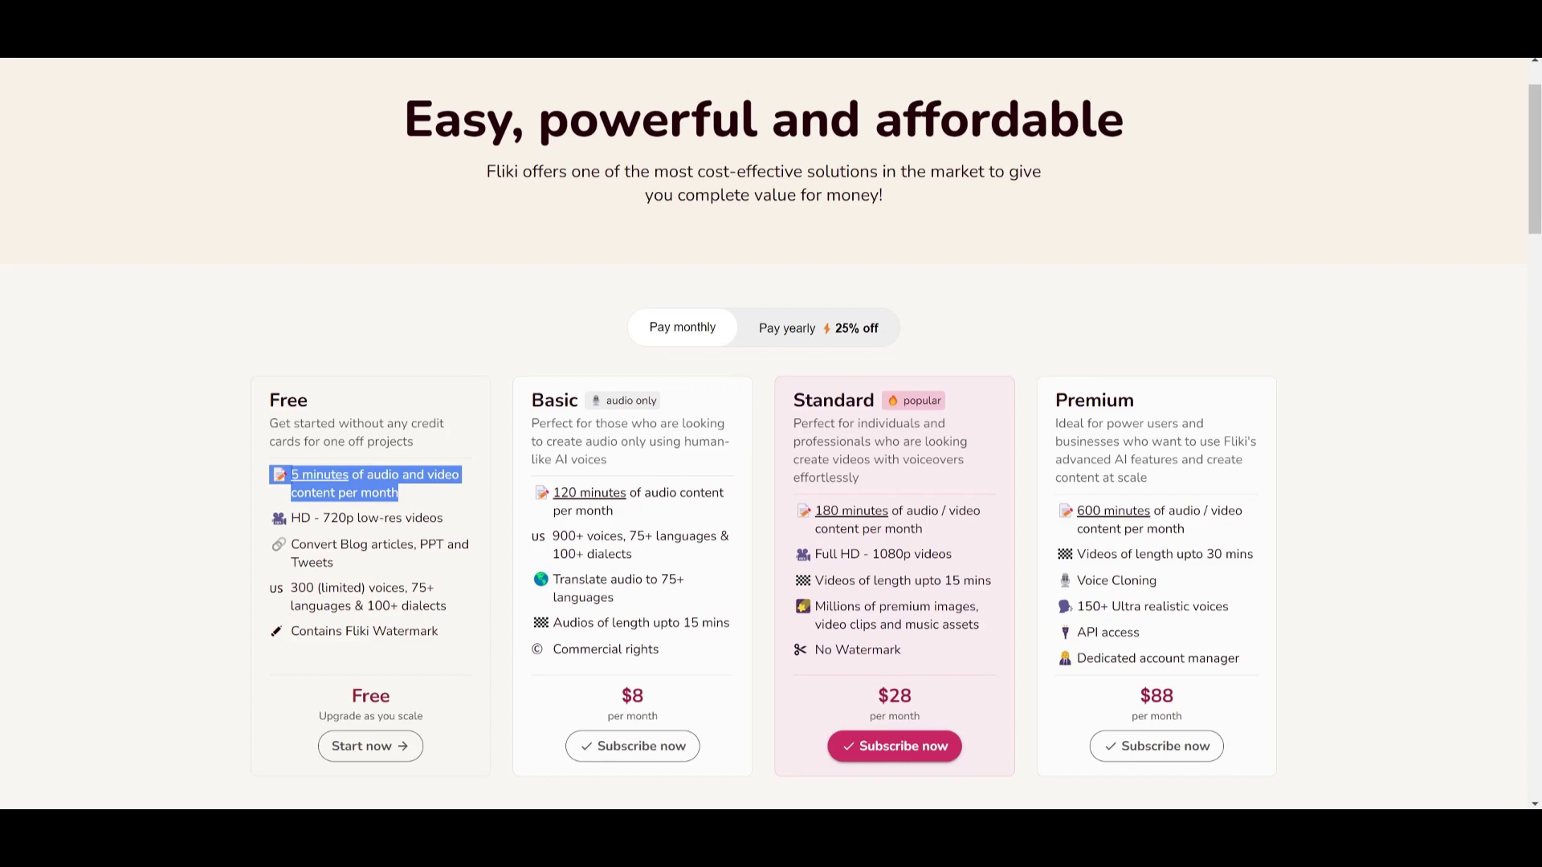
{"action": "left_click", "coordinate": [246, 537]}
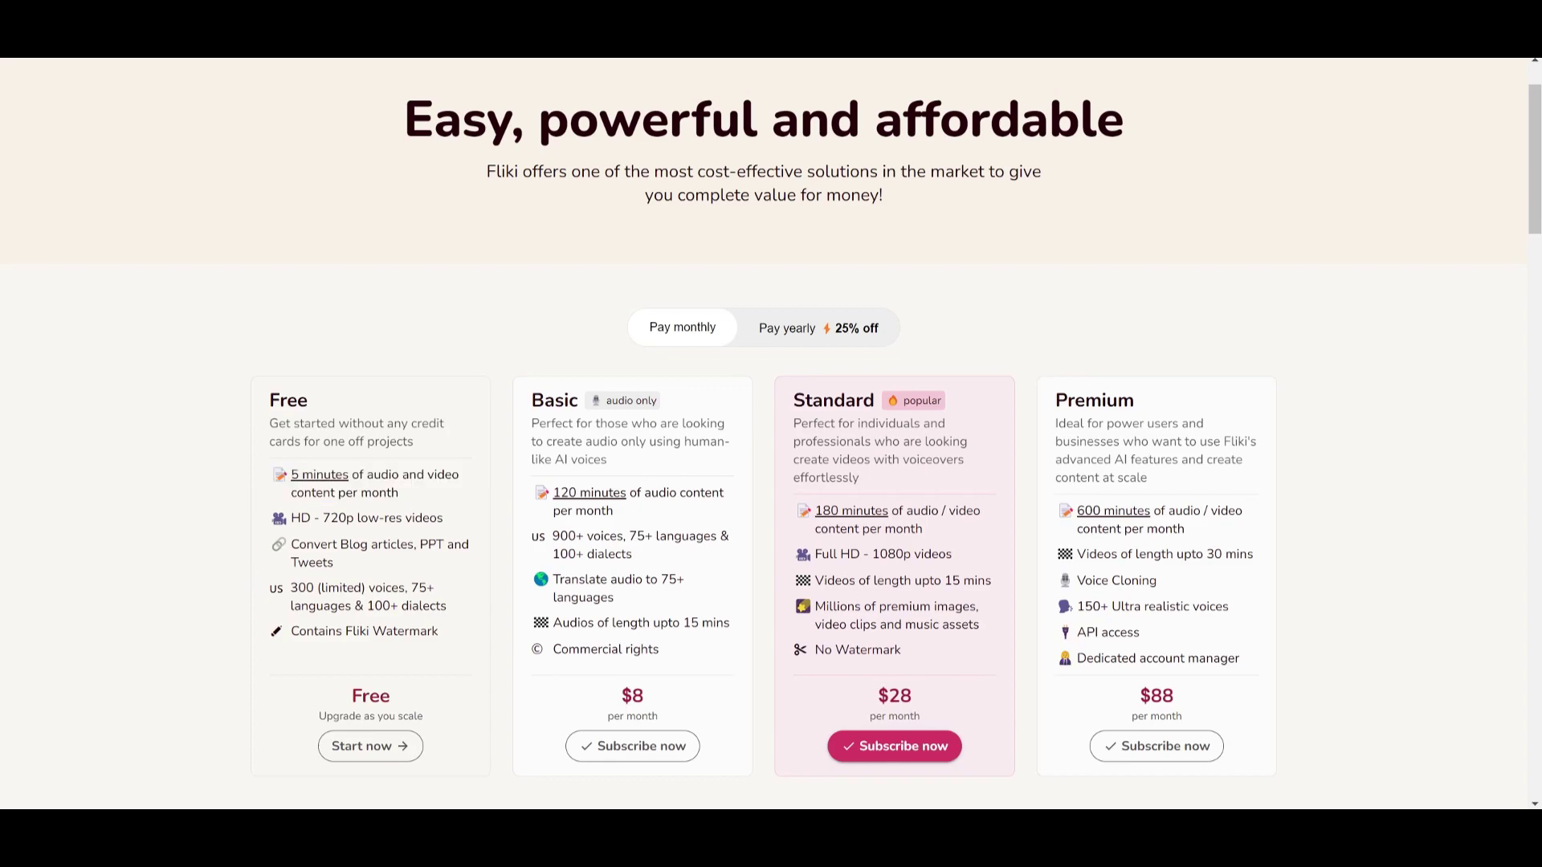
{"action": "left_click_drag", "start_coordinate": [527, 398], "coordinate": [582, 411]}
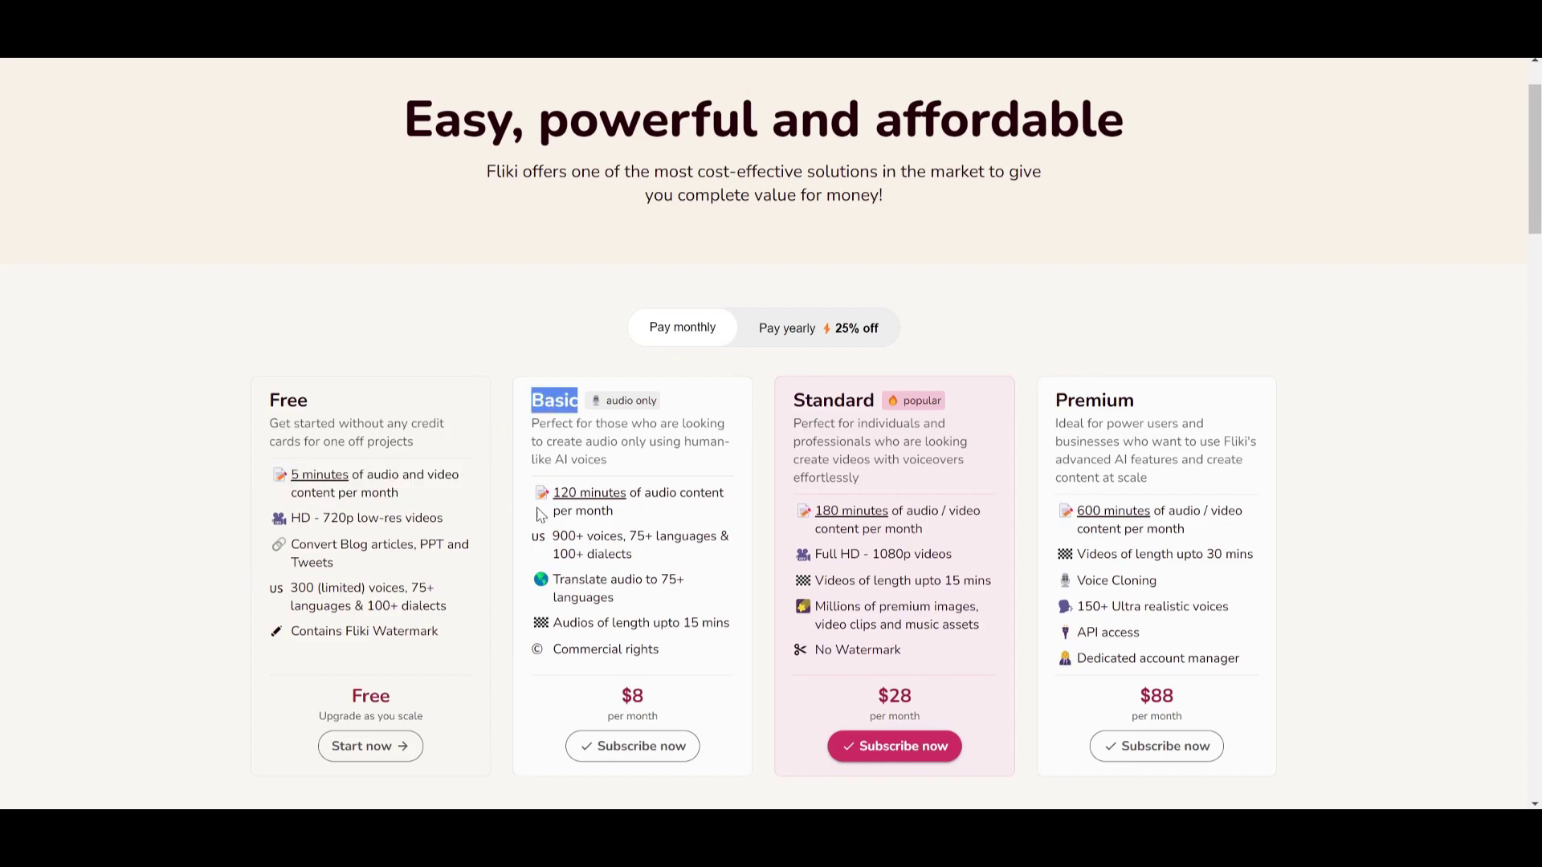
{"action": "left_click_drag", "start_coordinate": [533, 504], "coordinate": [623, 523]}
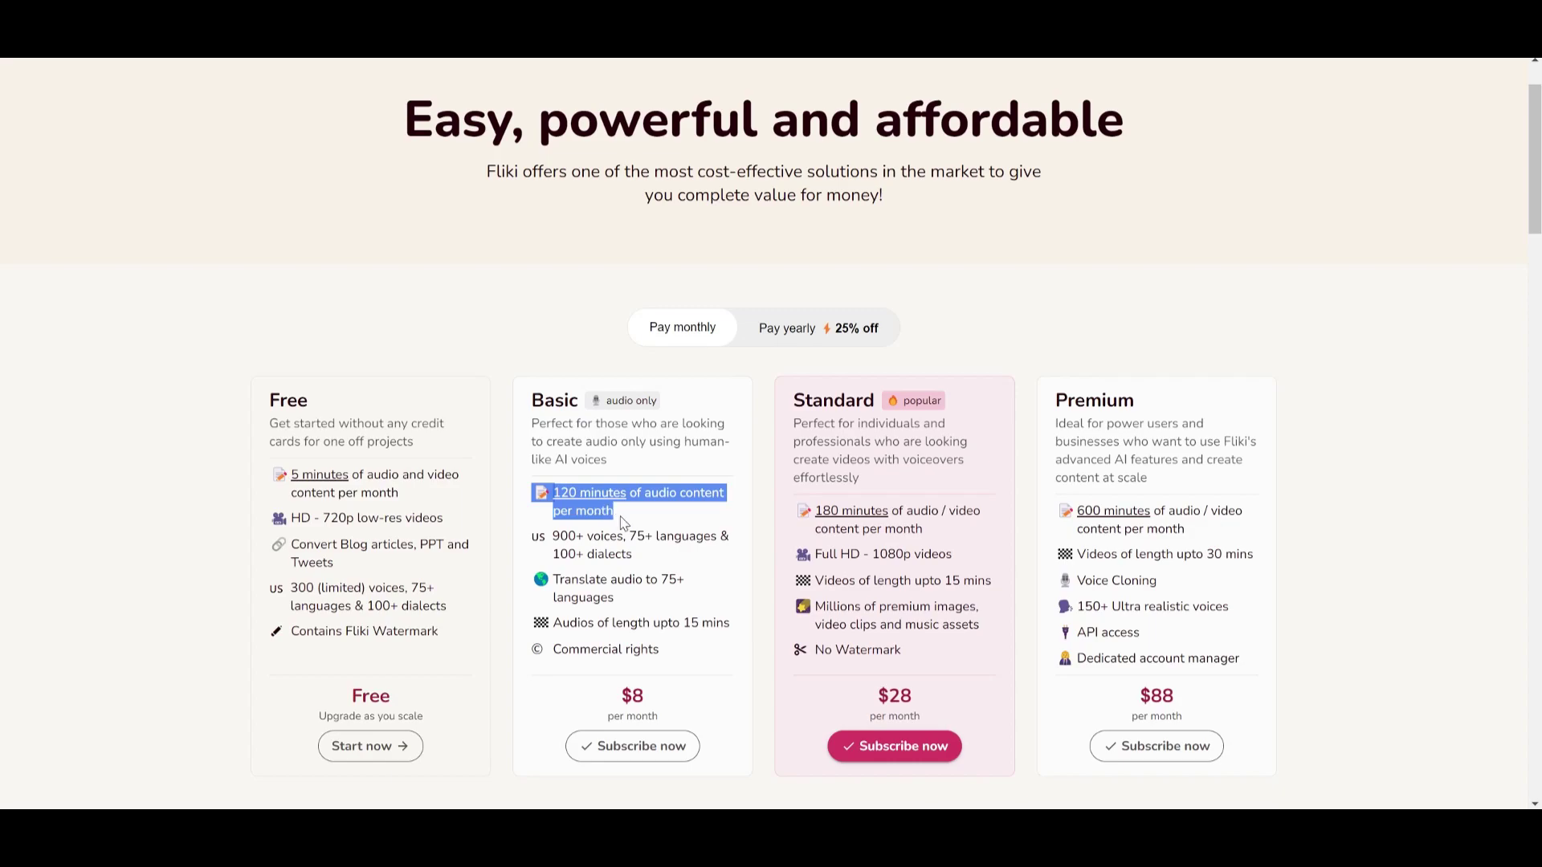
{"action": "left_click", "coordinate": [632, 690]}
{"action": "scroll", "coordinate": [722, 481], "scroll_direction": "down", "scroll_amount": 2}
{"action": "left_click_drag", "start_coordinate": [792, 219], "coordinate": [964, 517]}
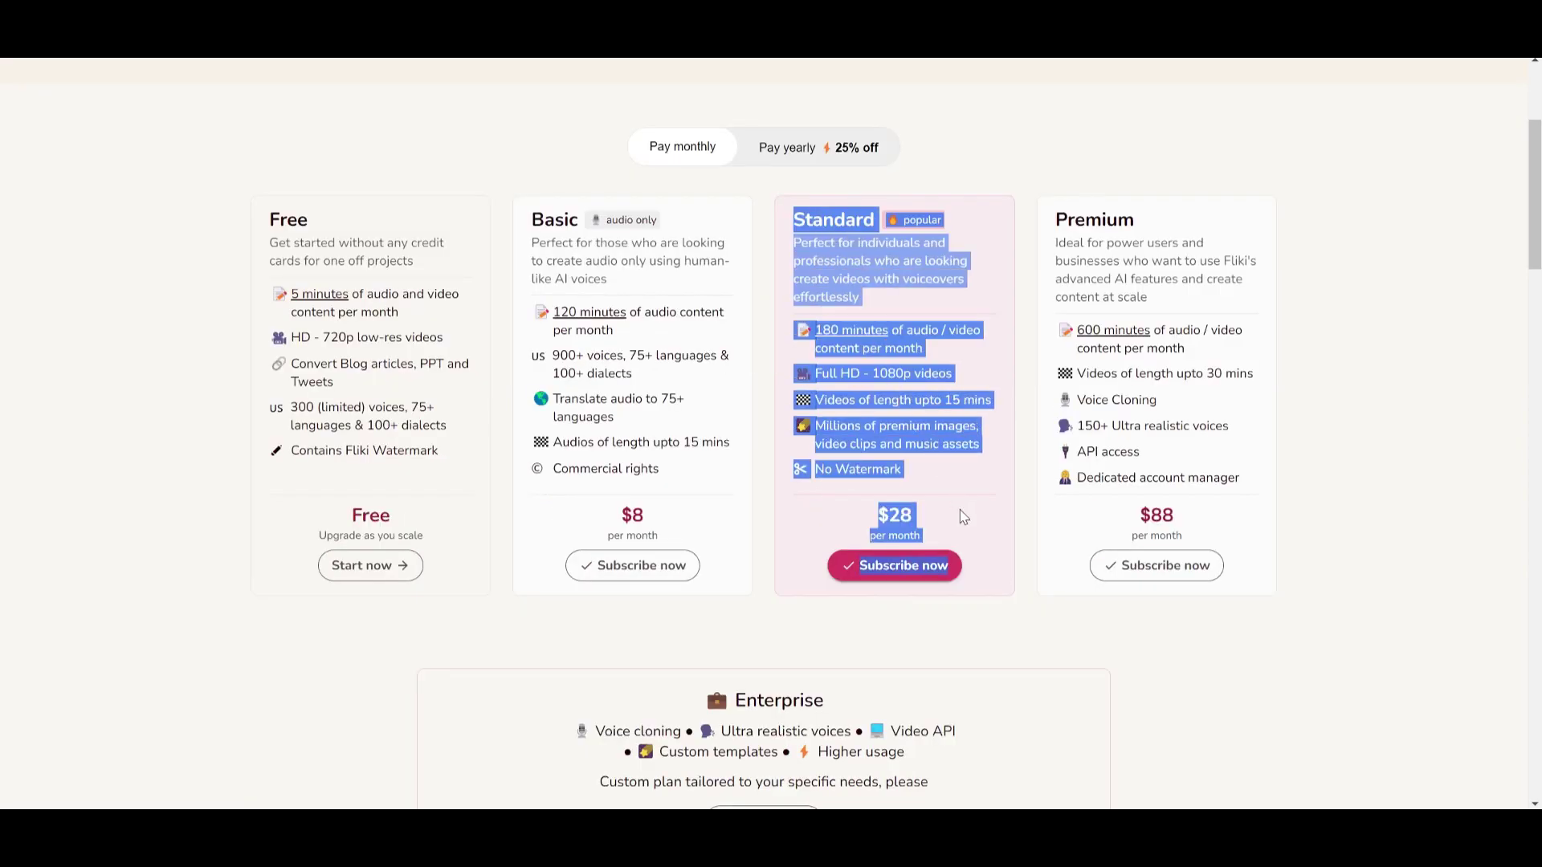
{"action": "scroll", "coordinate": [988, 595], "scroll_direction": "up", "scroll_amount": 1}
{"action": "left_click", "coordinate": [1010, 708]}
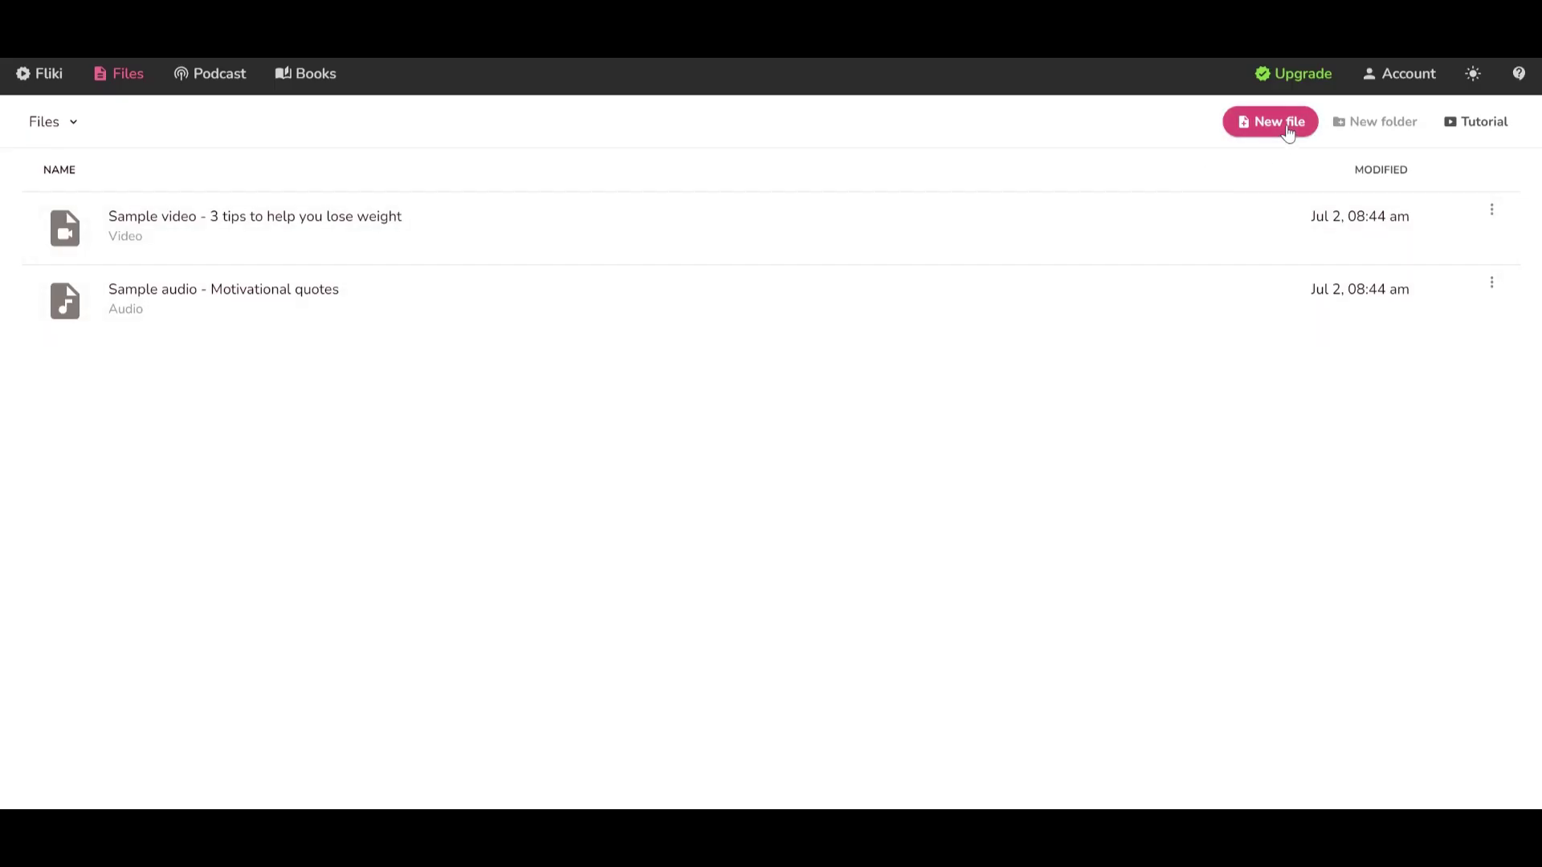
Create a new video file named Shark Facts and delete its empty Scene 1
{"action": "left_click", "coordinate": [1287, 129]}
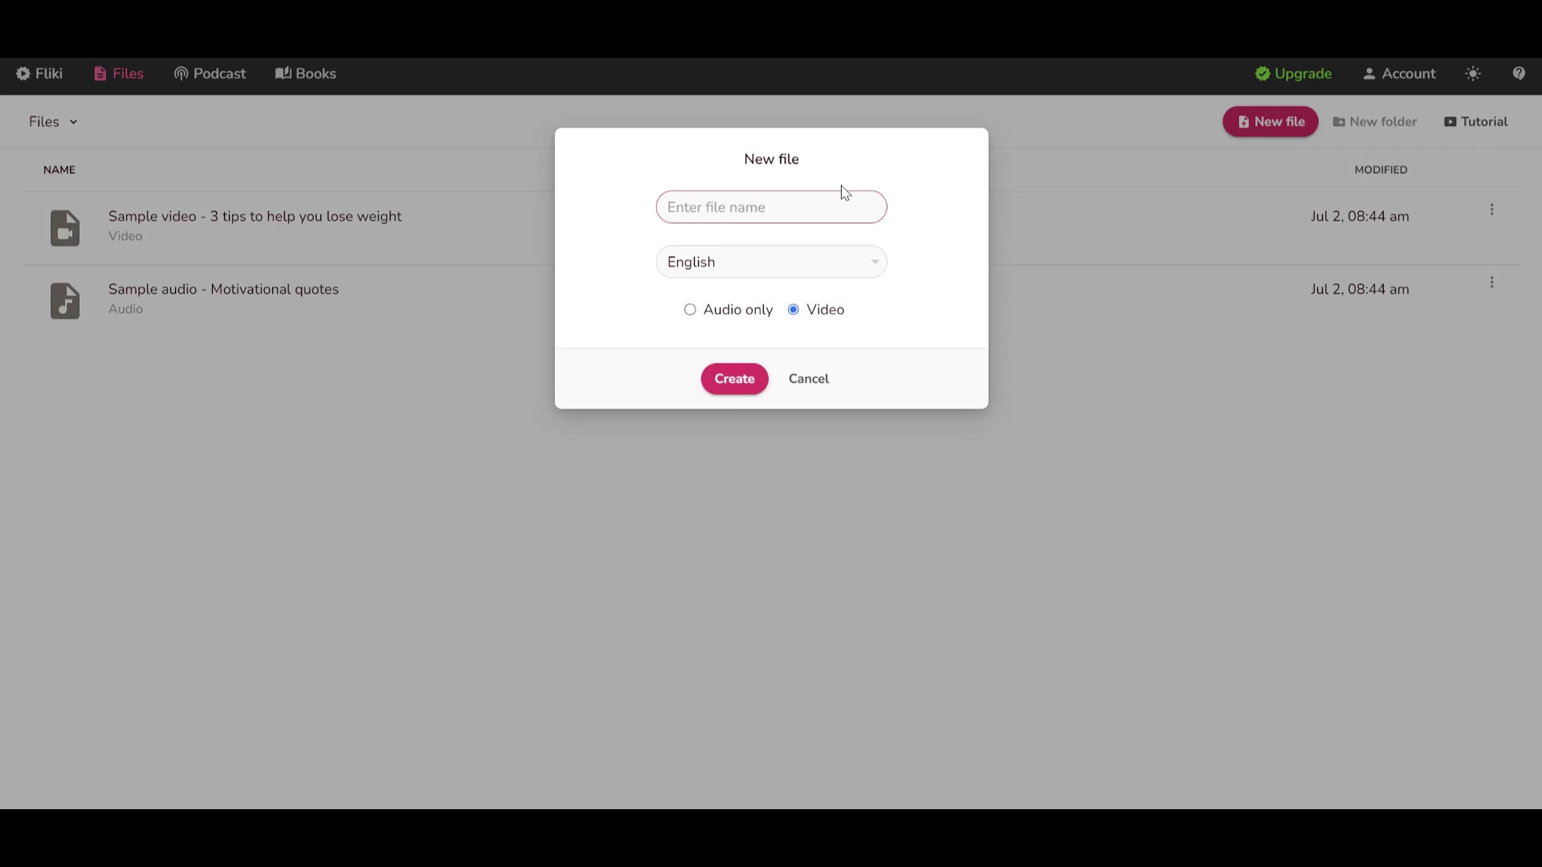
{"action": "type", "text": "Sh"}
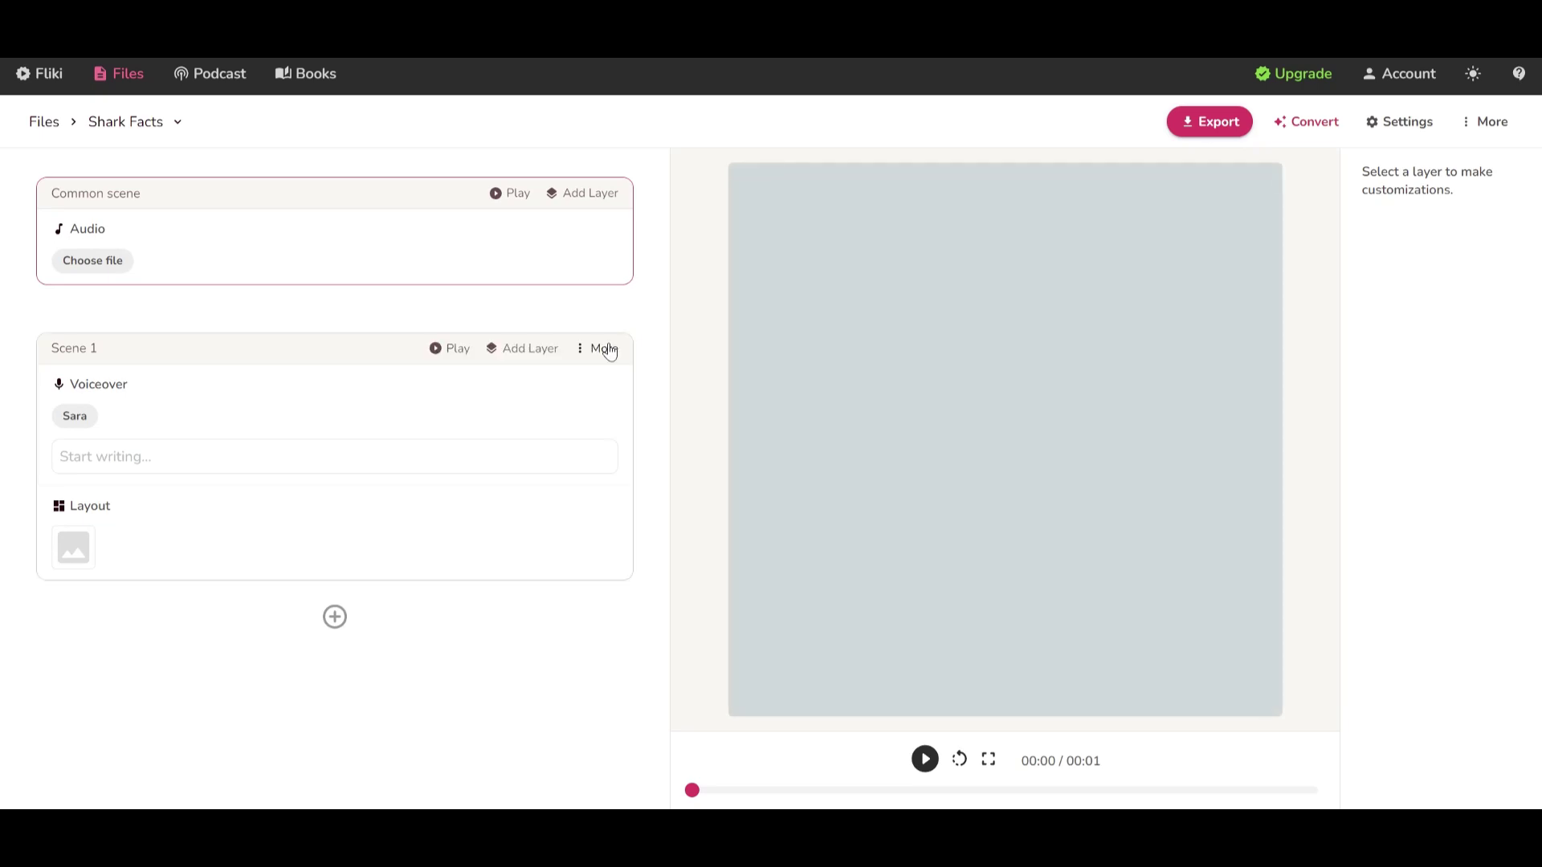
{"action": "left_click", "coordinate": [609, 351]}
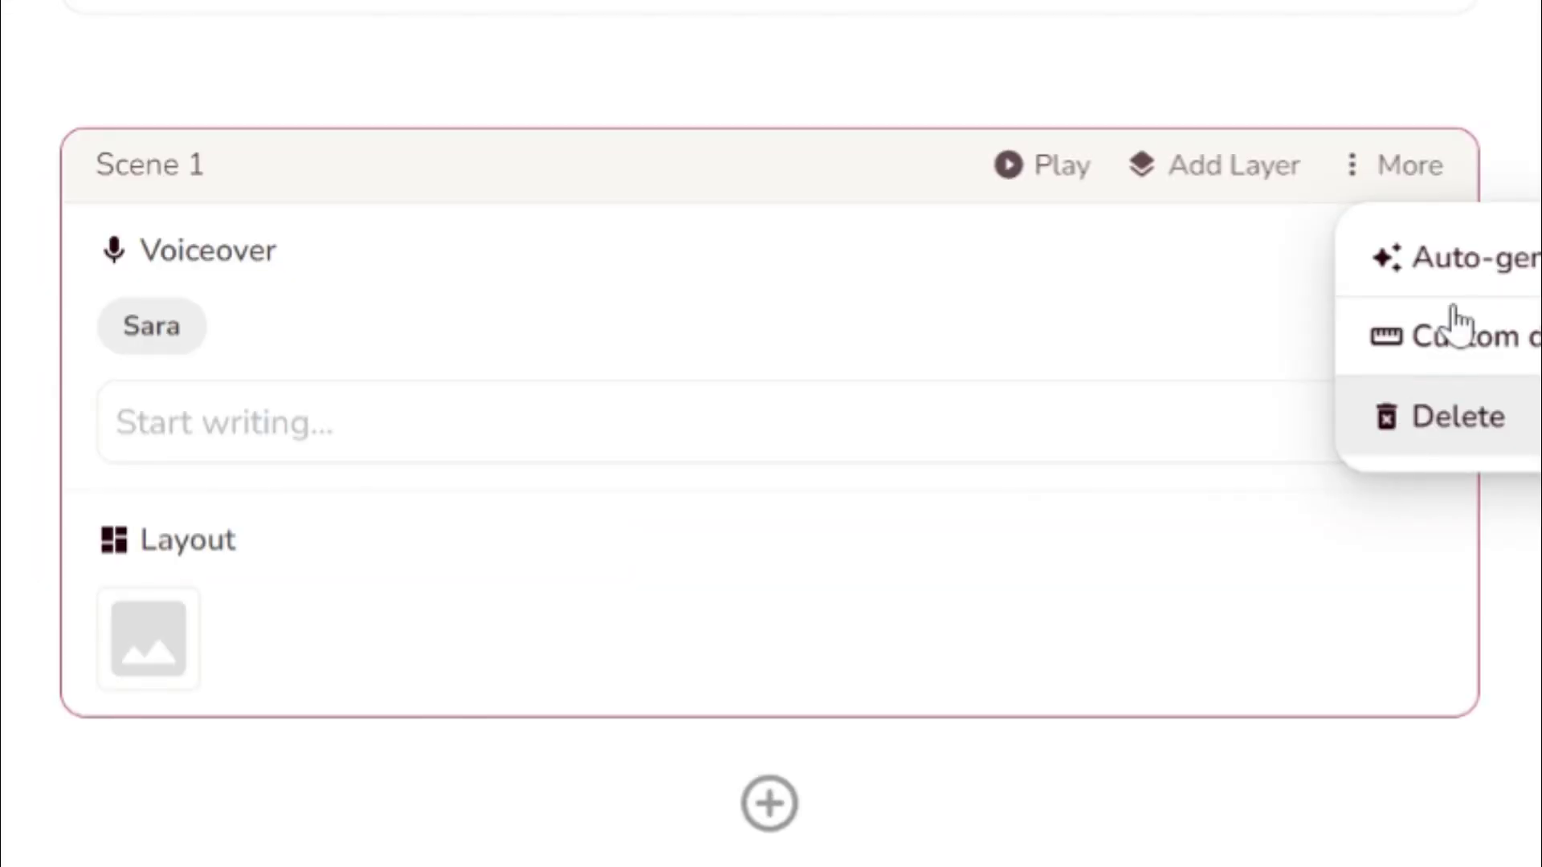
{"action": "left_click", "coordinate": [1458, 416]}
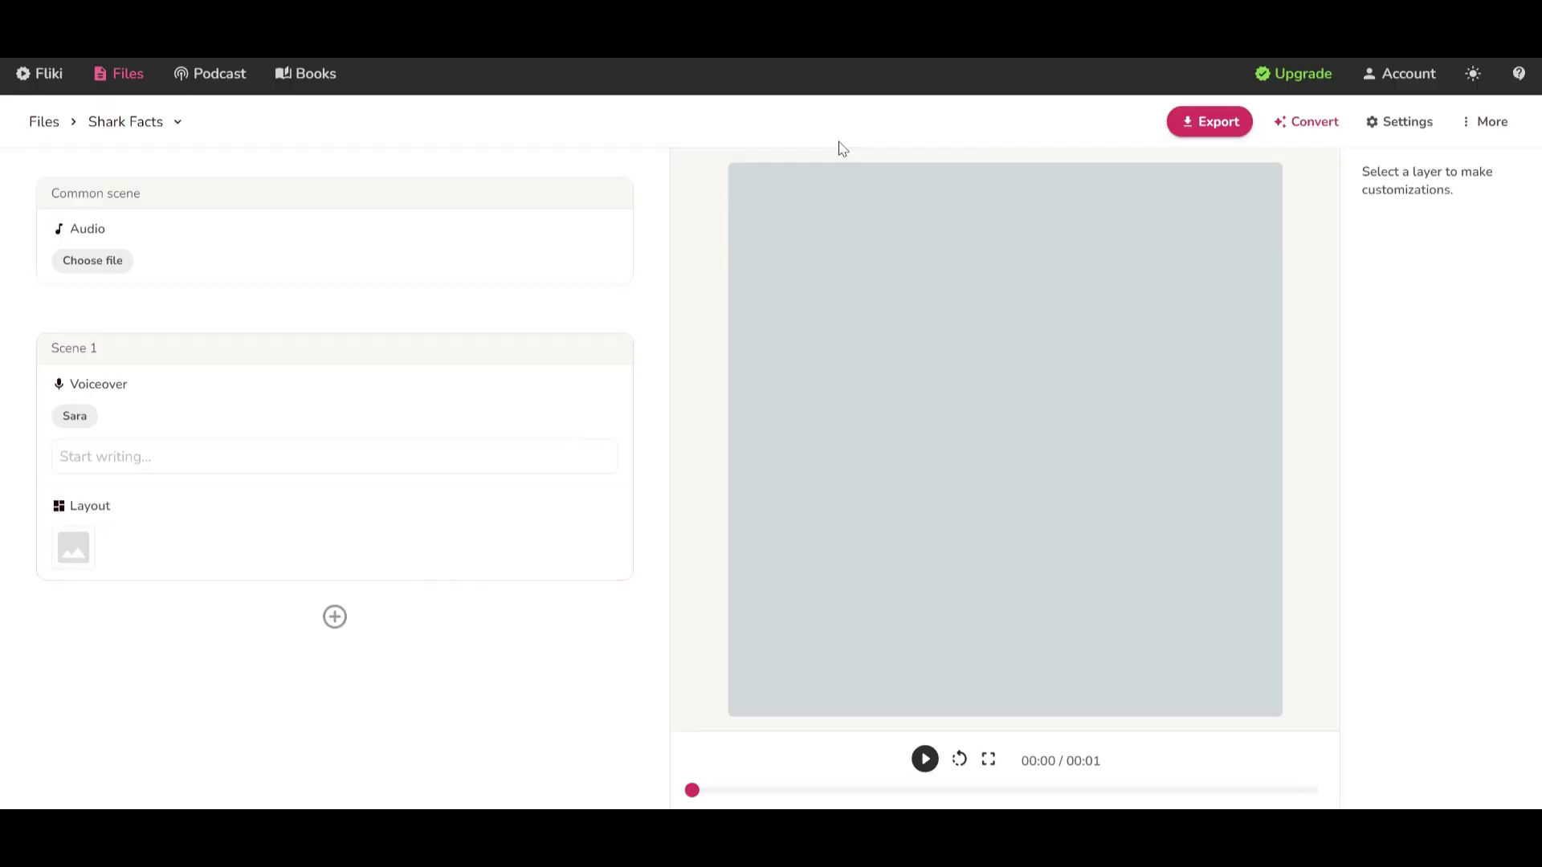
Generate an Explainer-style video from the idea 'unbelievable facts' about sharks
{"action": "left_click", "coordinate": [1323, 125]}
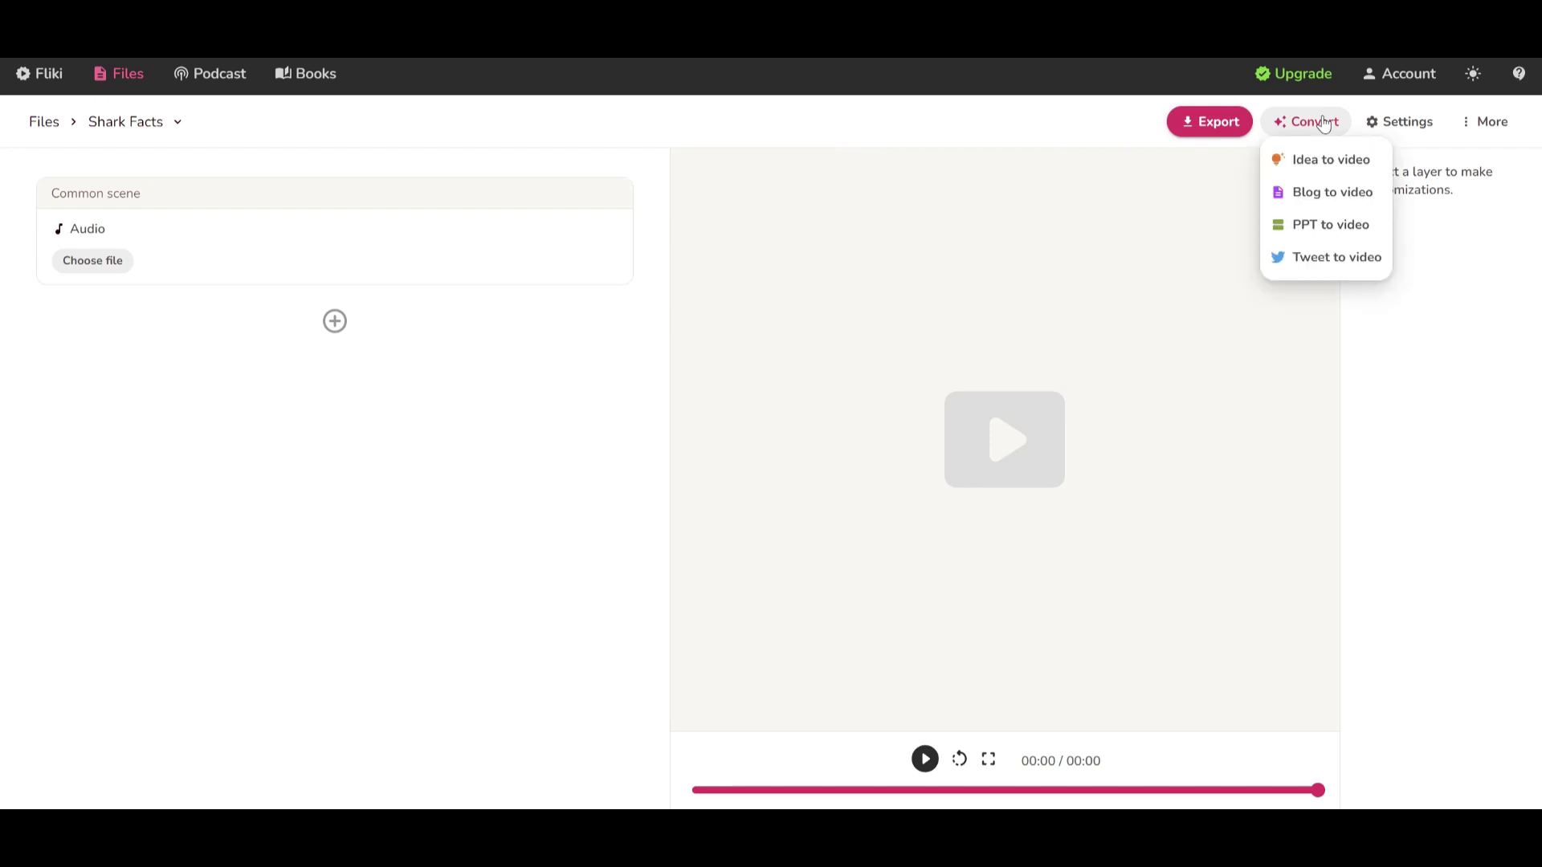
{"action": "left_click", "coordinate": [1328, 159]}
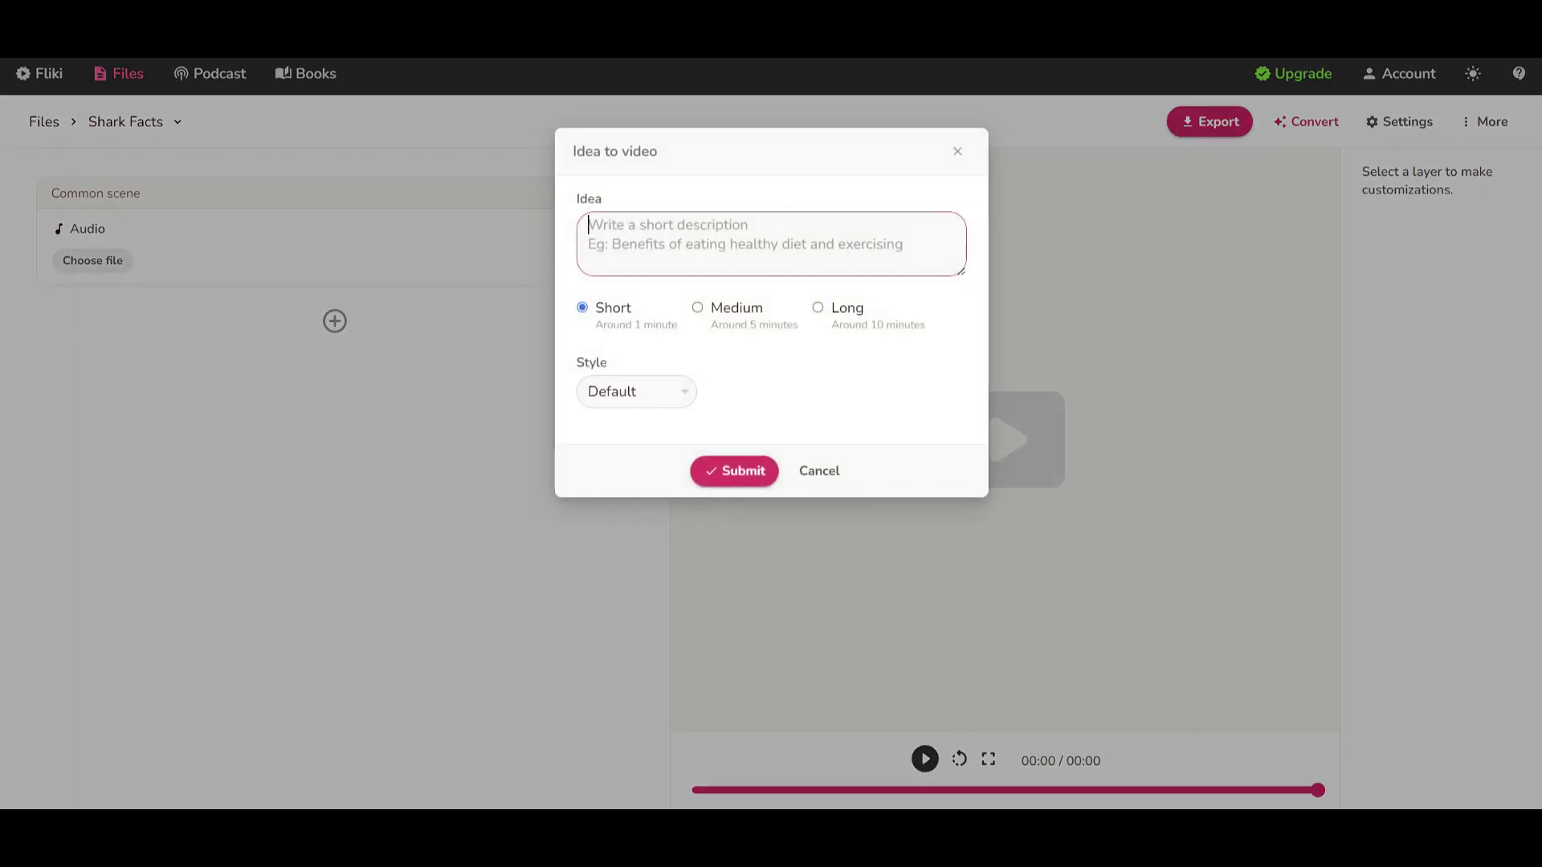
{"action": "type", "text": "unbelie"}
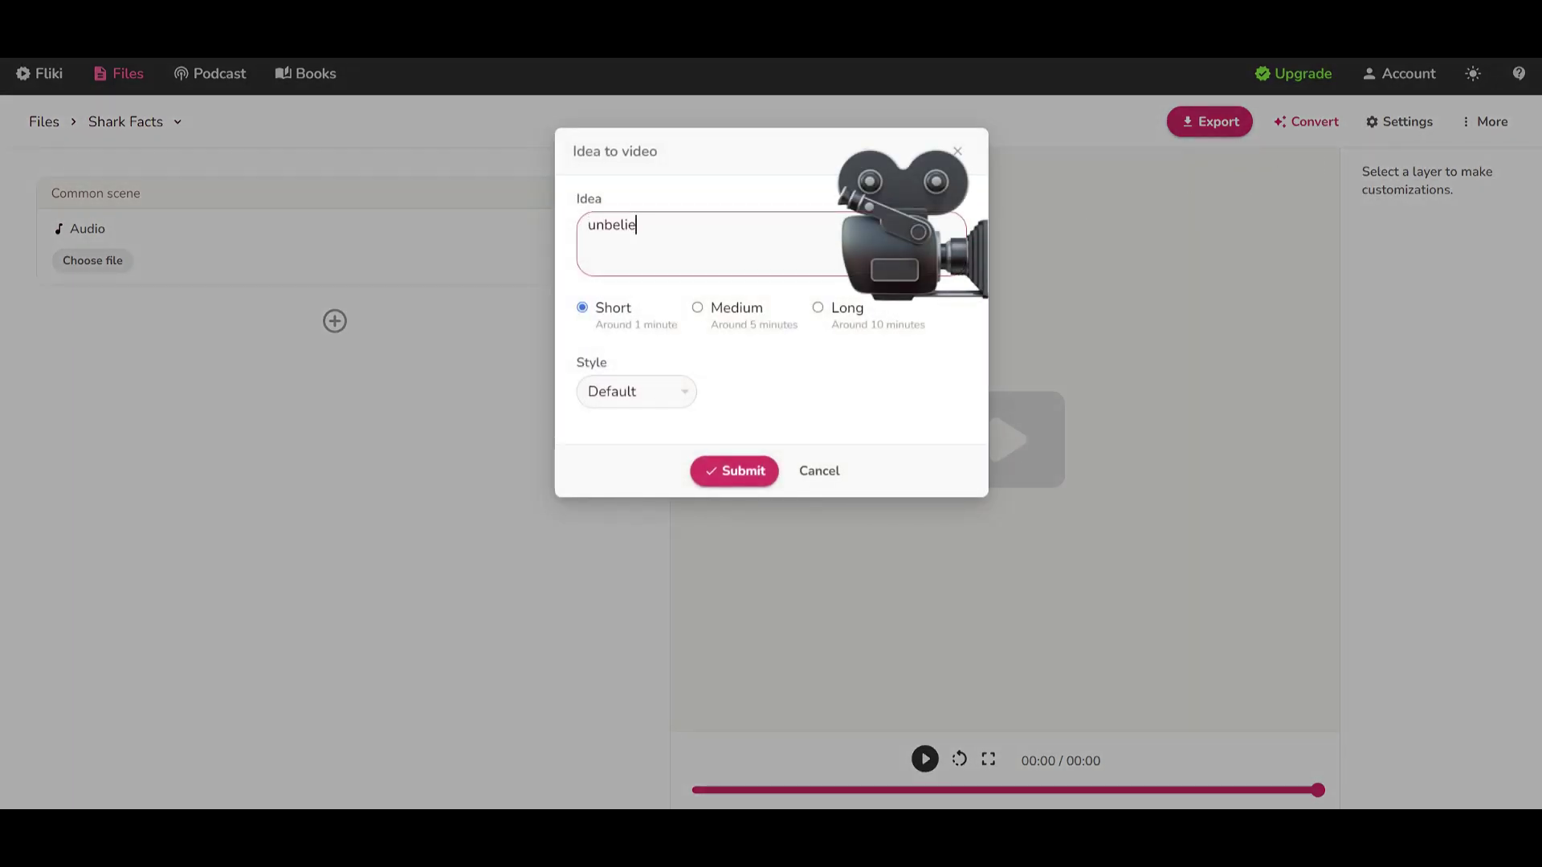
{"action": "type", "text": "vable"}
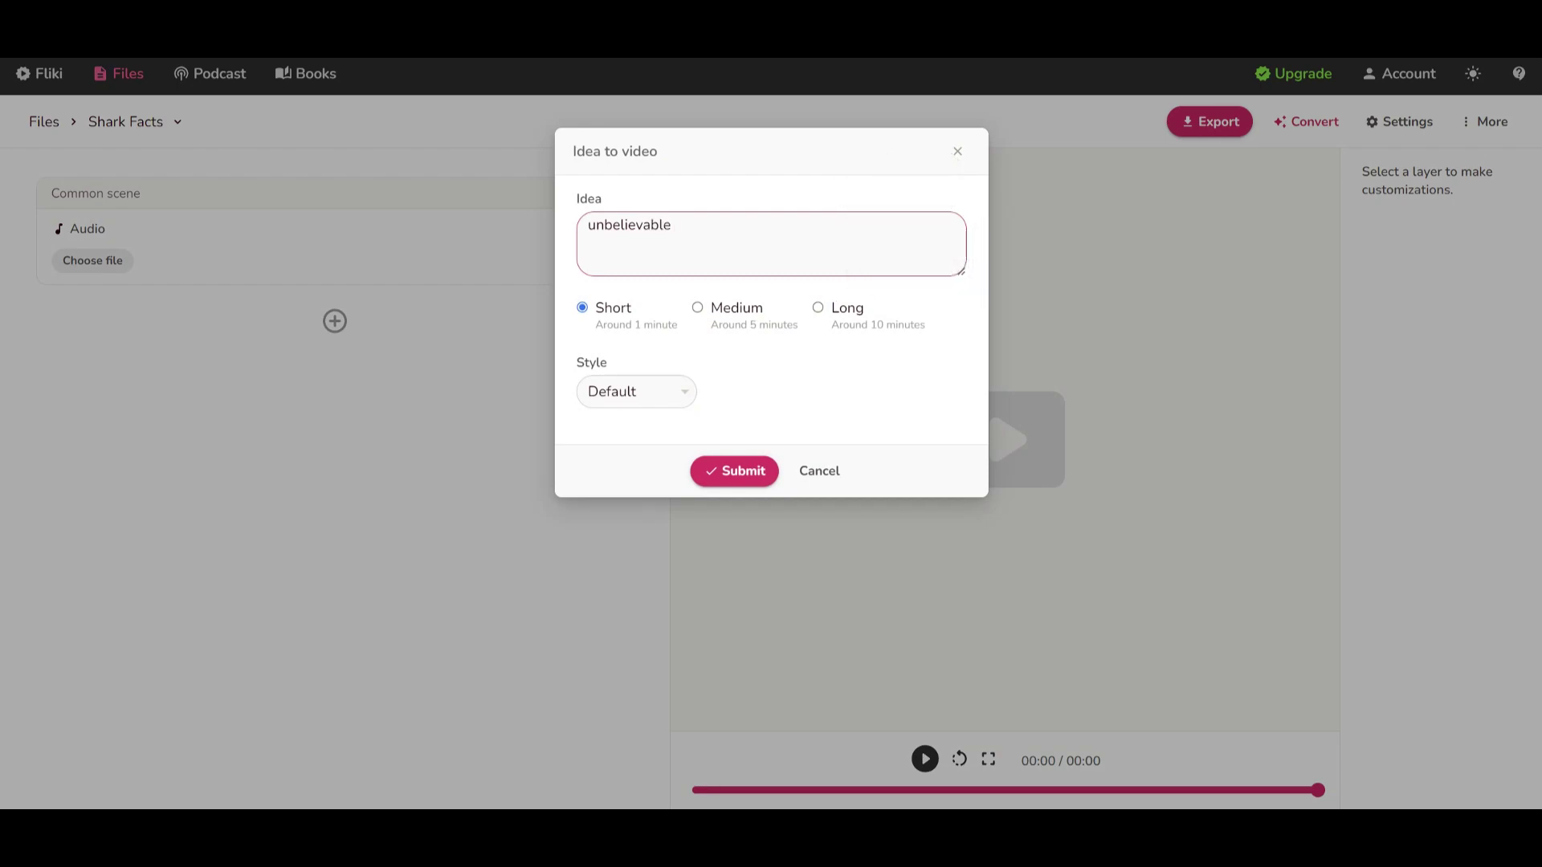
{"action": "type", "text": " facts about sharks"}
{"action": "left_click", "coordinate": [677, 393]}
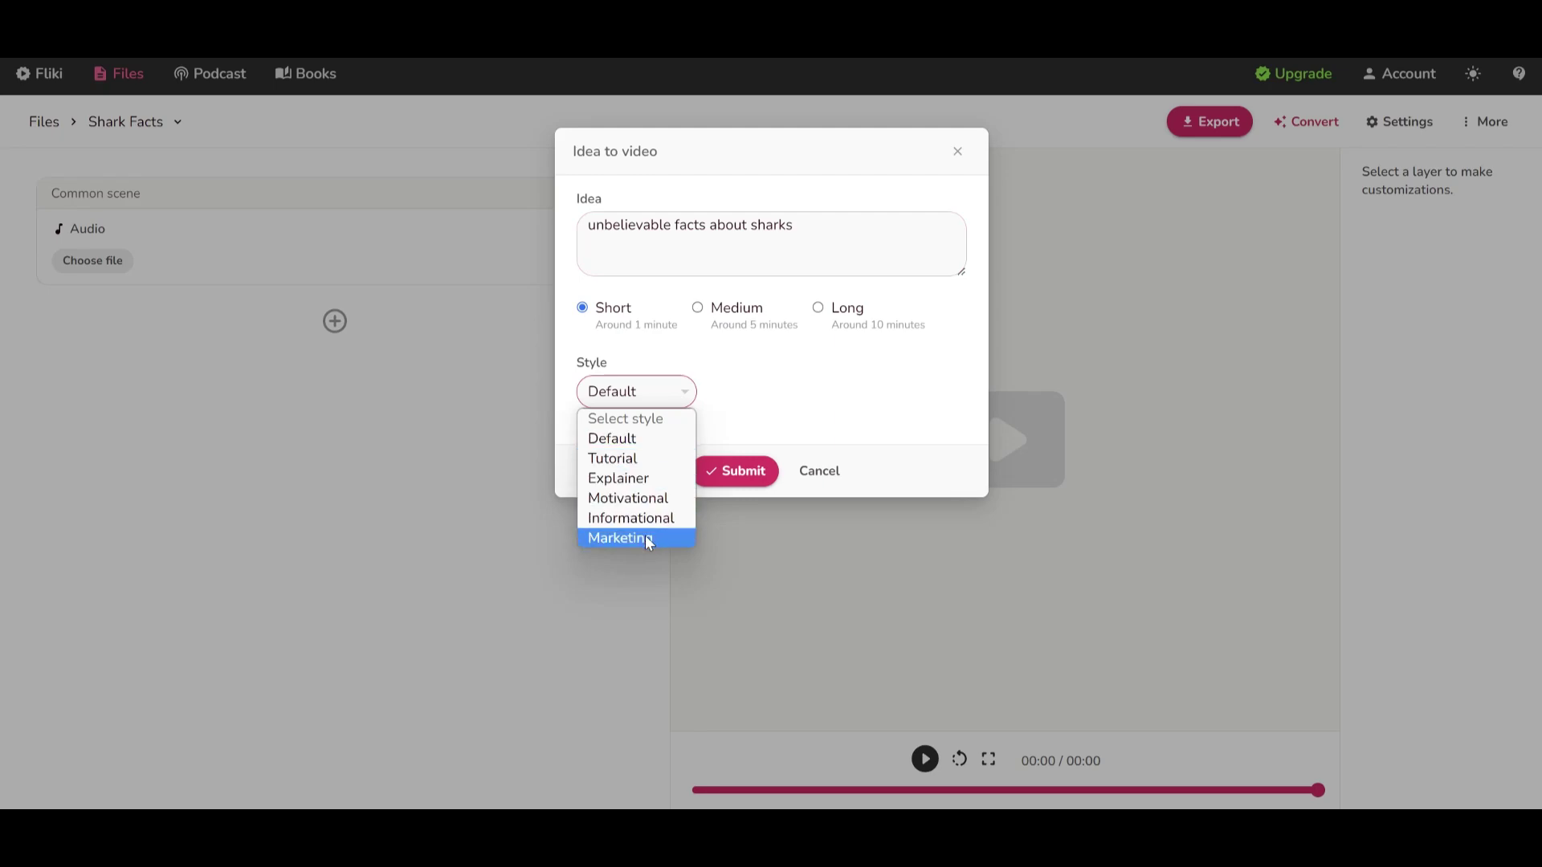
{"action": "left_click", "coordinate": [648, 496]}
{"action": "left_click", "coordinate": [655, 400]}
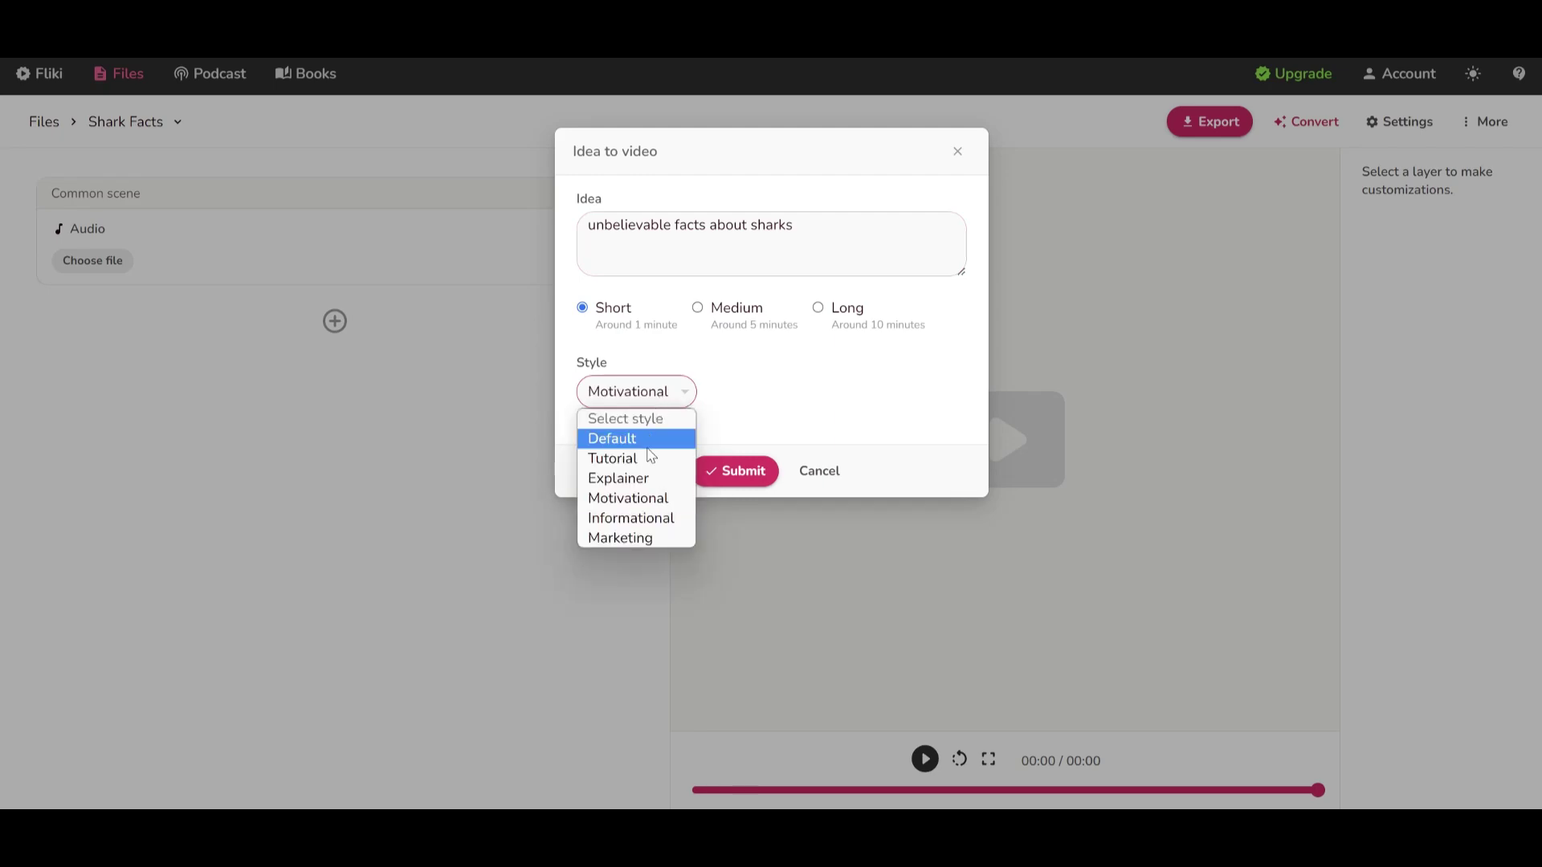
{"action": "left_click", "coordinate": [643, 480]}
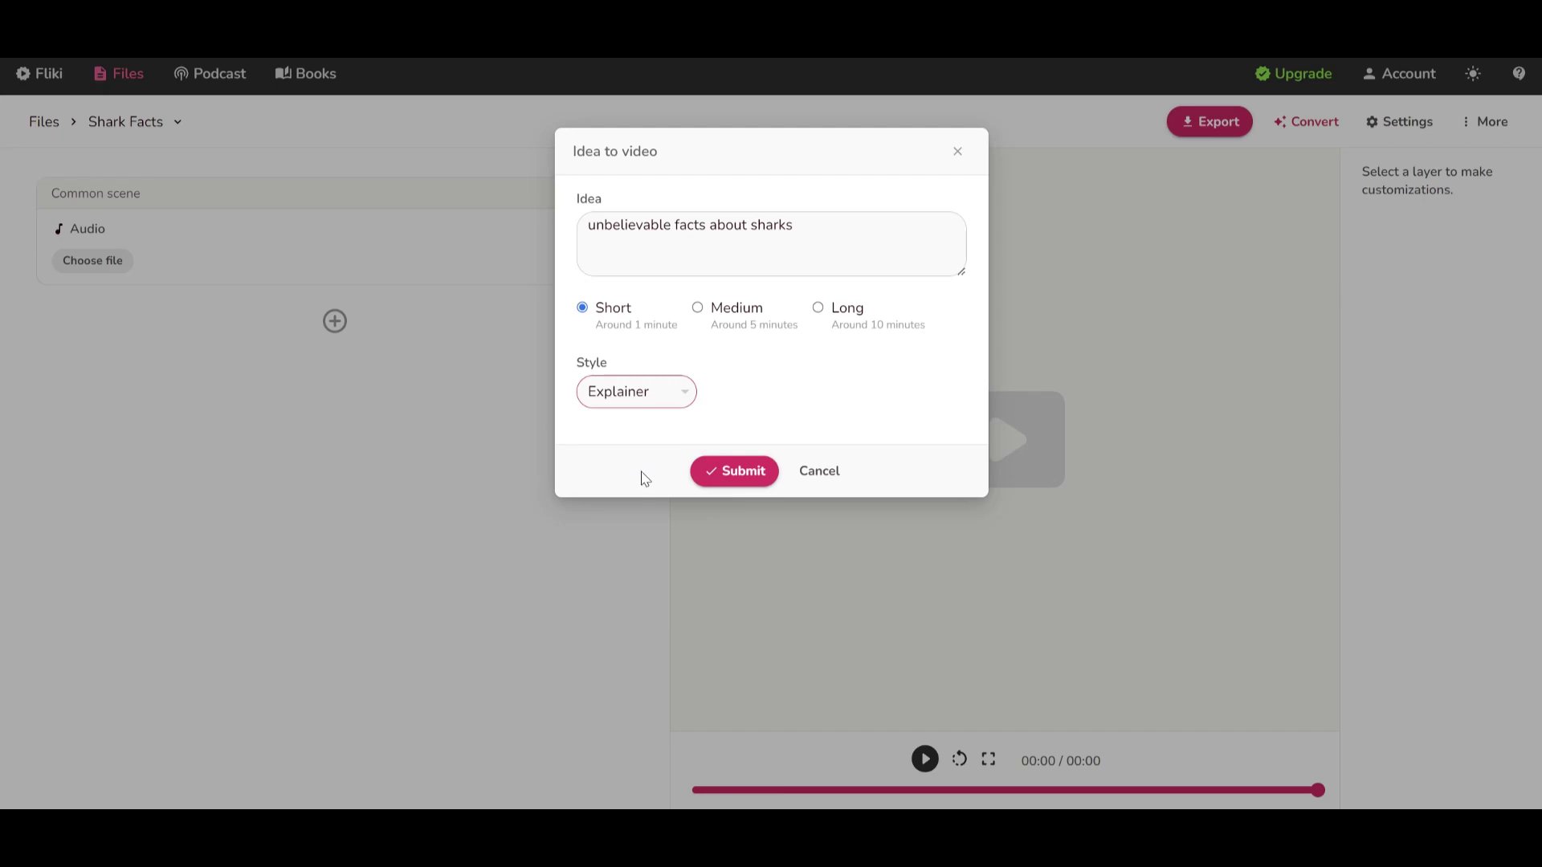
{"action": "left_click", "coordinate": [733, 471]}
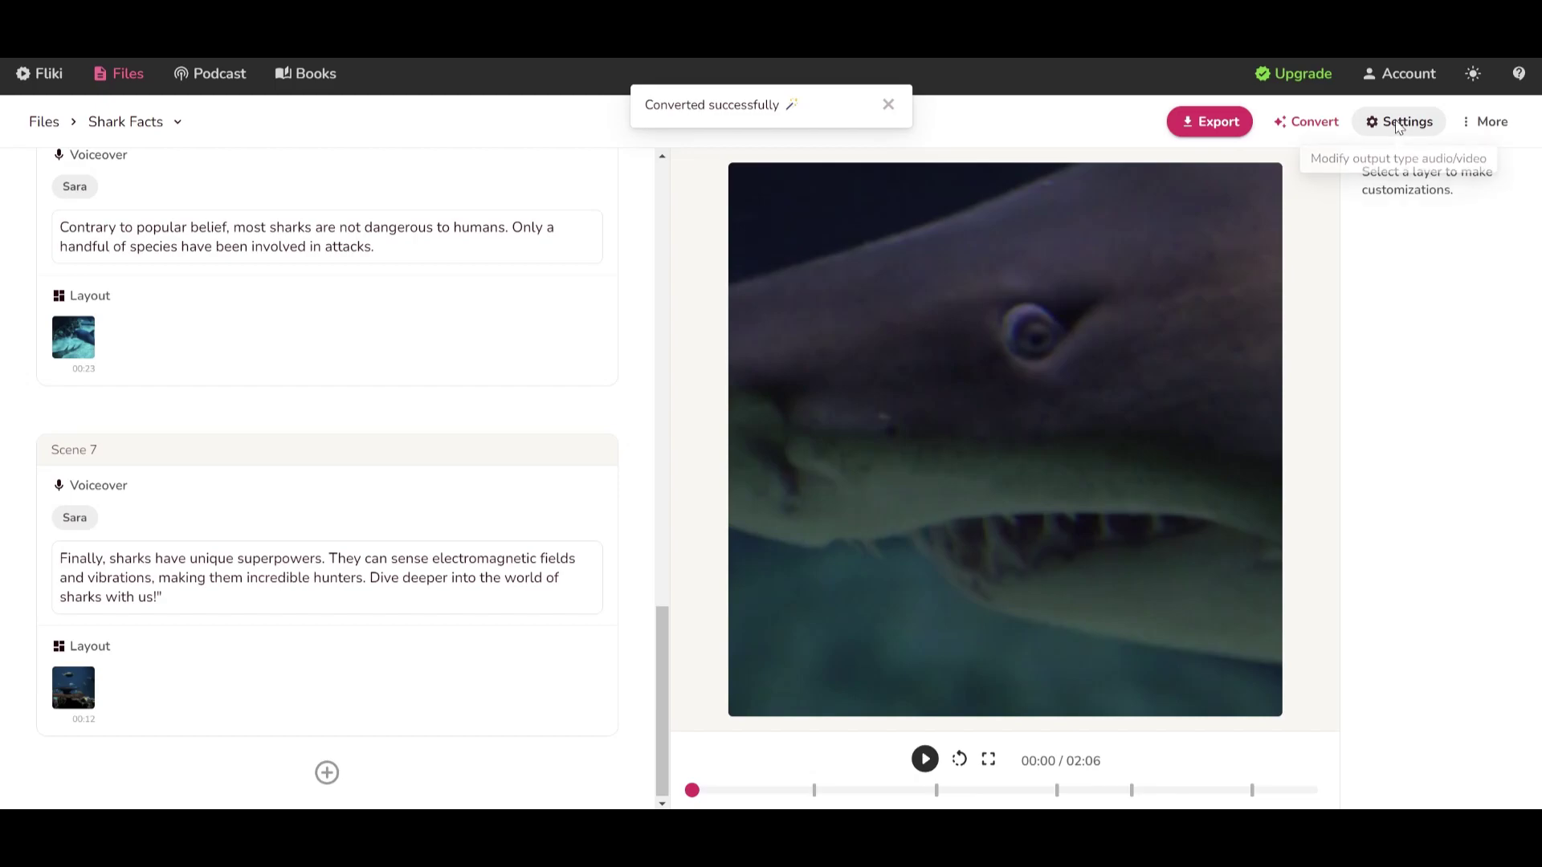
Set the video's aspect ratio to Portrait (9:16) and save the settings
{"action": "left_click", "coordinate": [1397, 125]}
{"action": "left_click", "coordinate": [781, 380]}
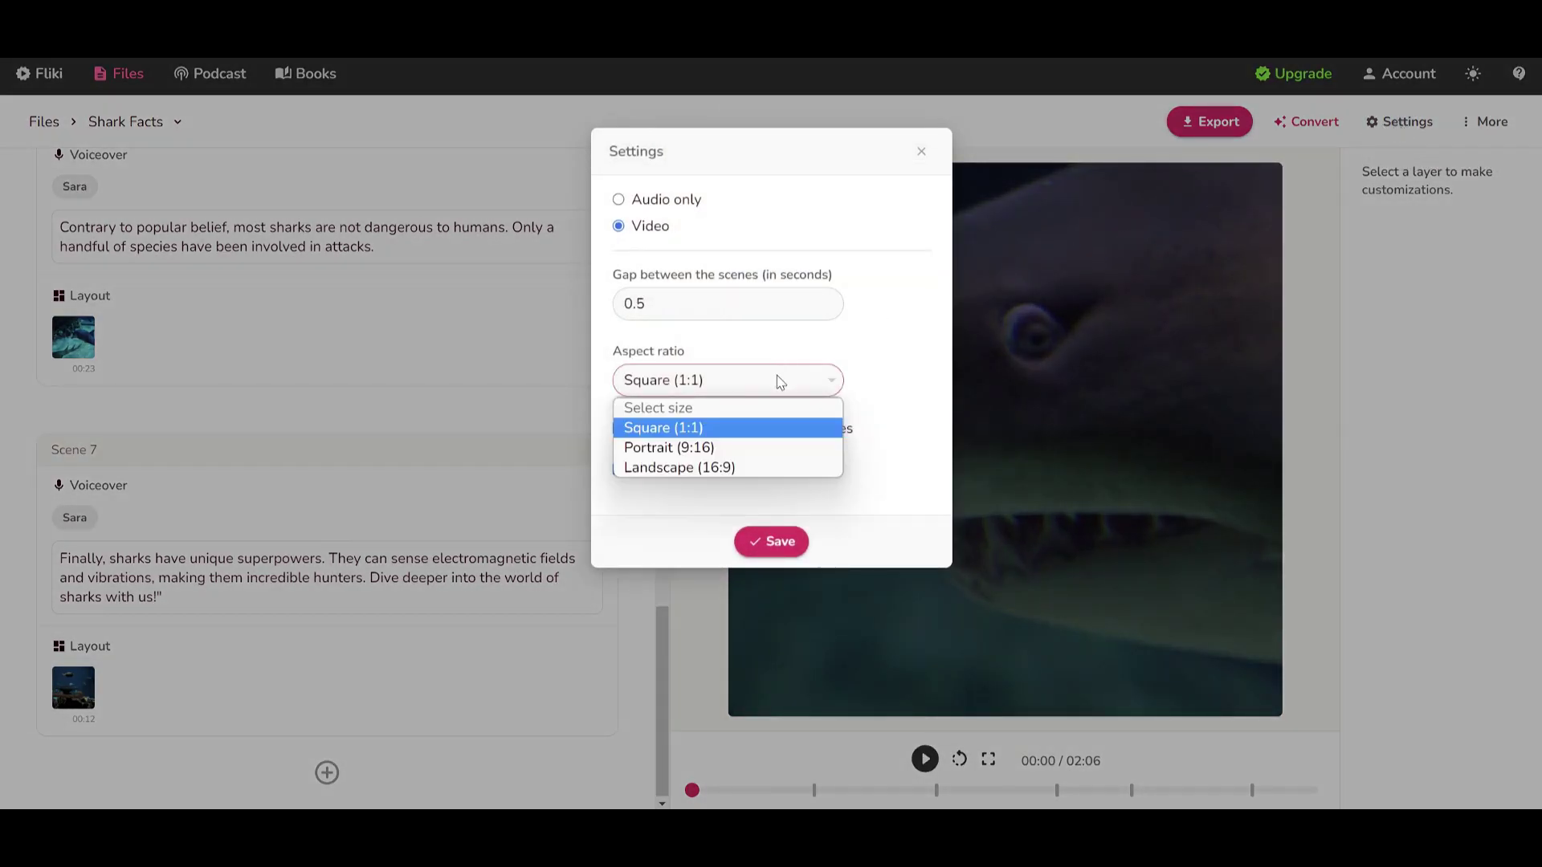
{"action": "left_click", "coordinate": [718, 450]}
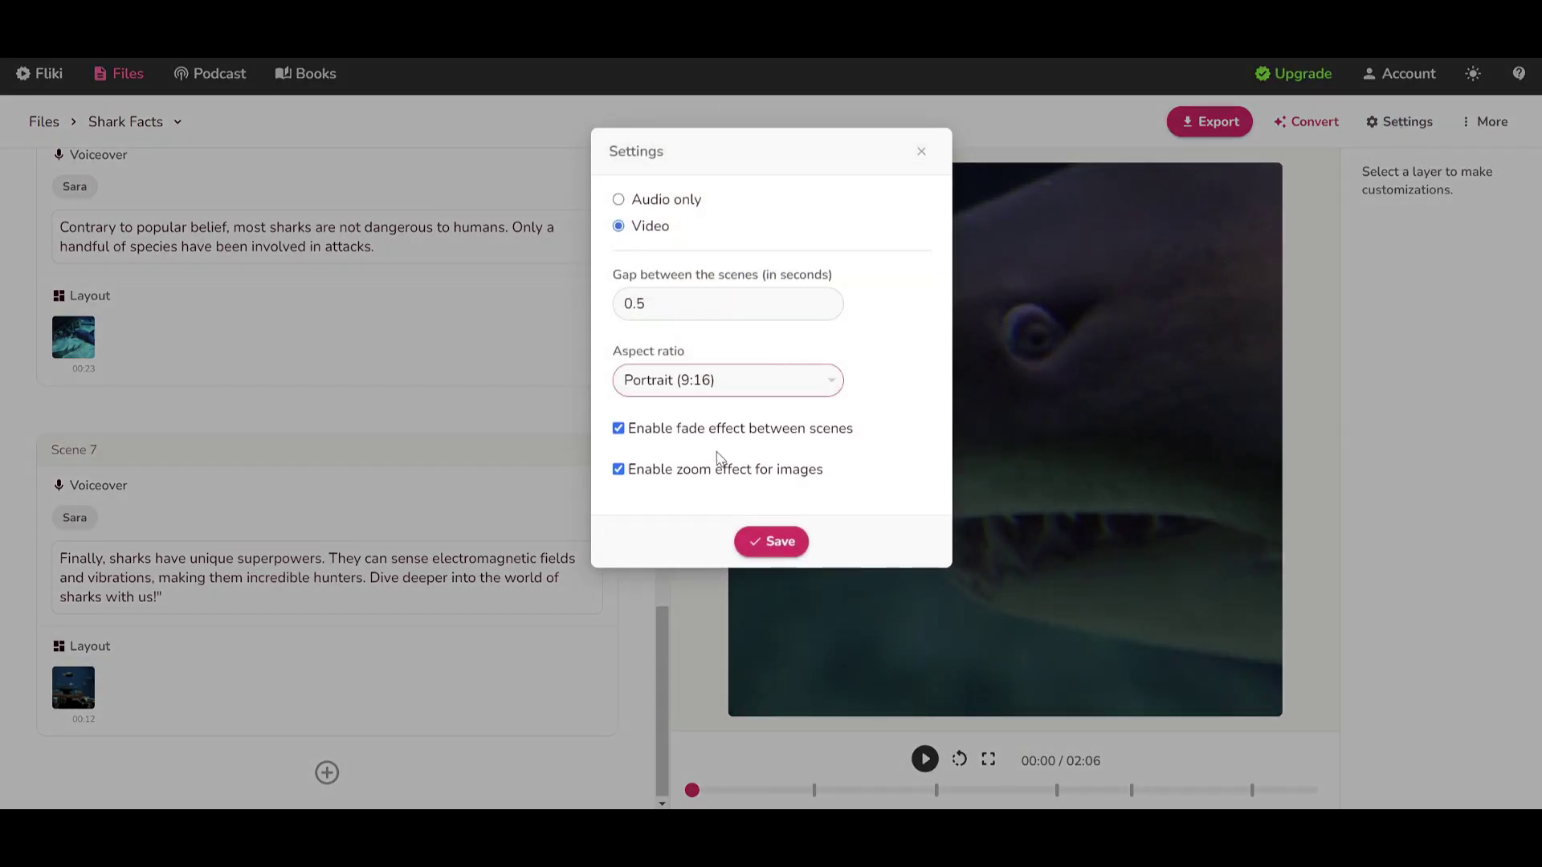
{"action": "left_click", "coordinate": [755, 538]}
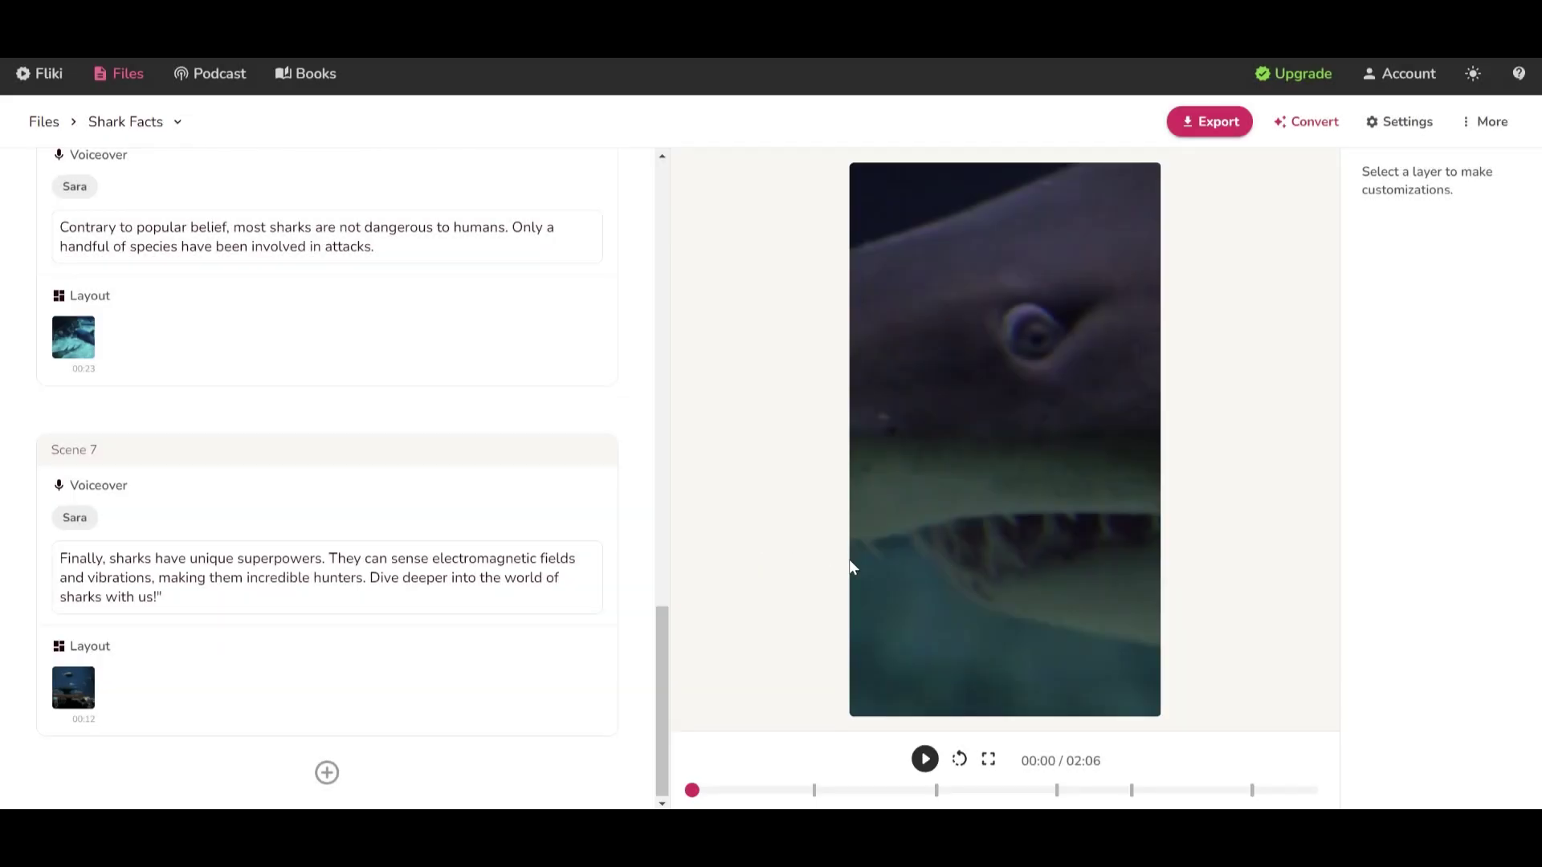
Centre the subtitles in the frame and switch their font to Ubuntu
{"action": "left_click", "coordinate": [361, 574]}
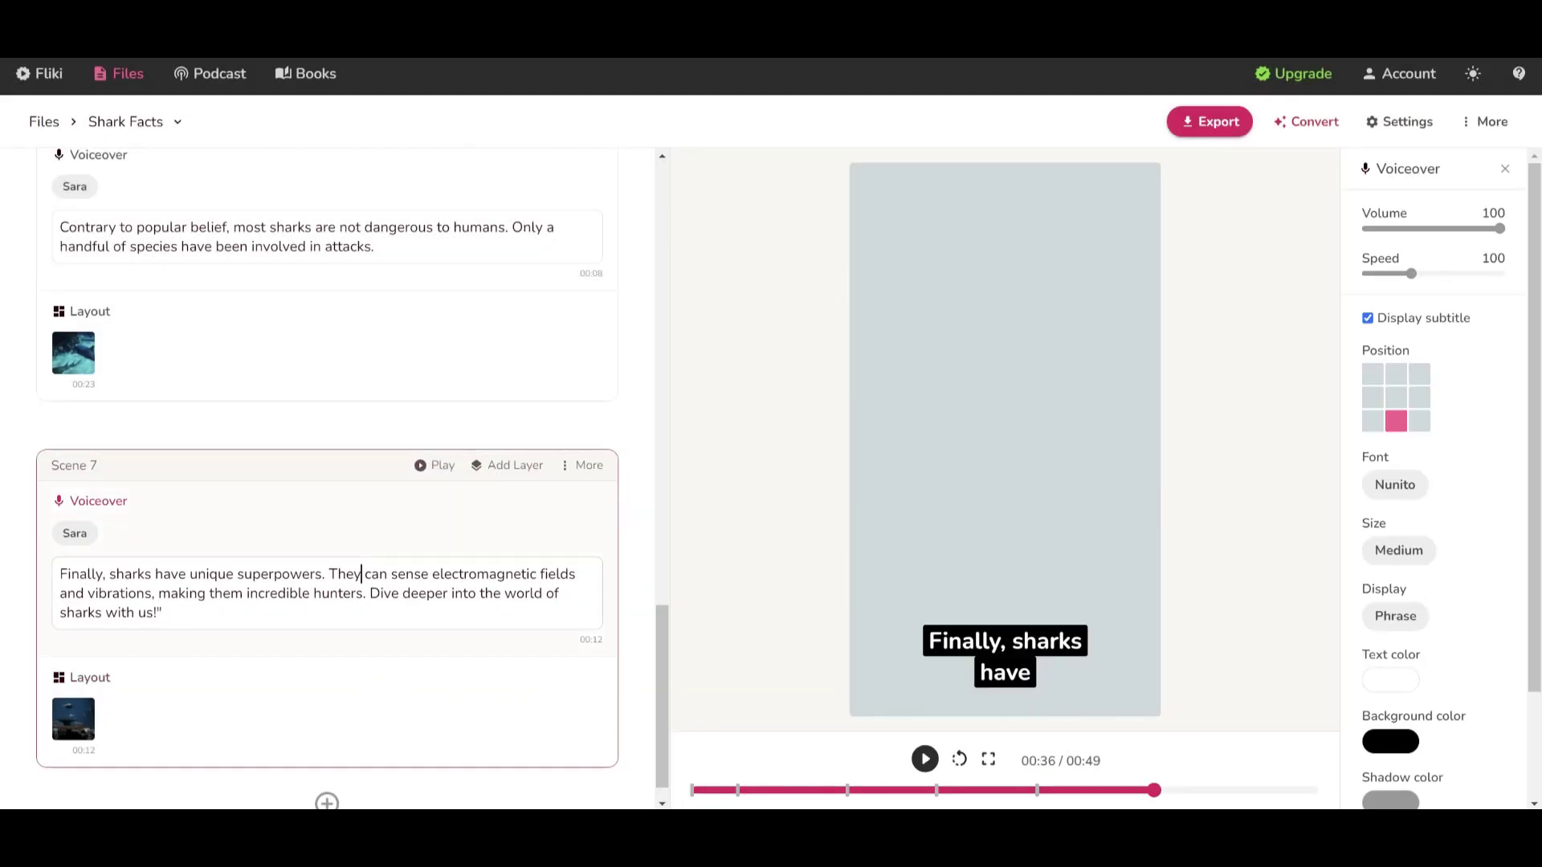
{"action": "left_click", "coordinate": [1397, 400]}
{"action": "left_click", "coordinate": [1395, 484]}
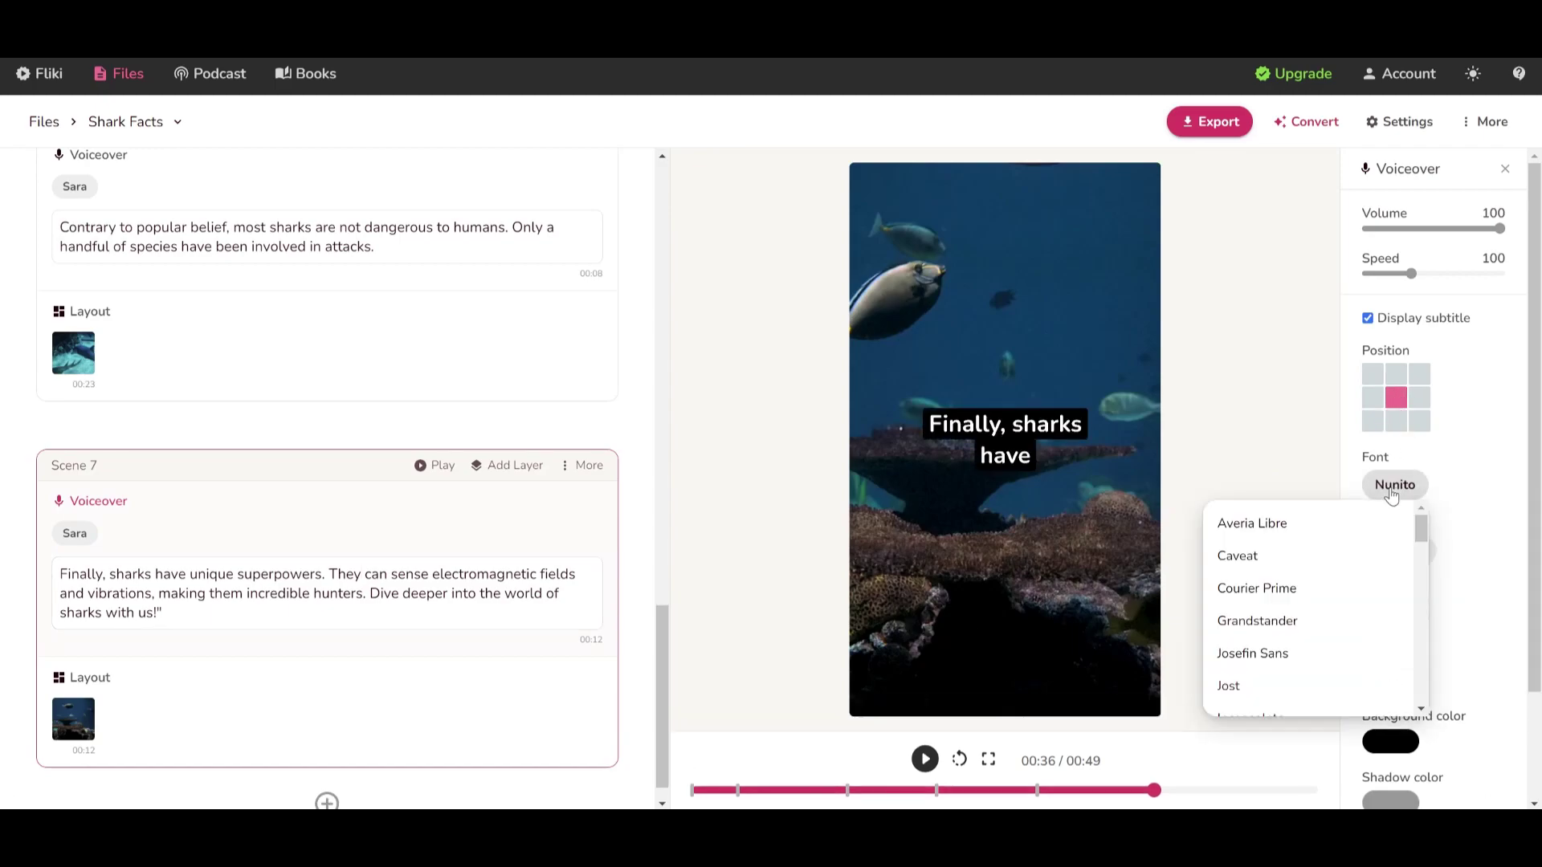
{"action": "scroll", "coordinate": [1301, 578], "scroll_direction": "down", "scroll_amount": 2}
{"action": "scroll", "coordinate": [1298, 588], "scroll_direction": "down", "scroll_amount": 7}
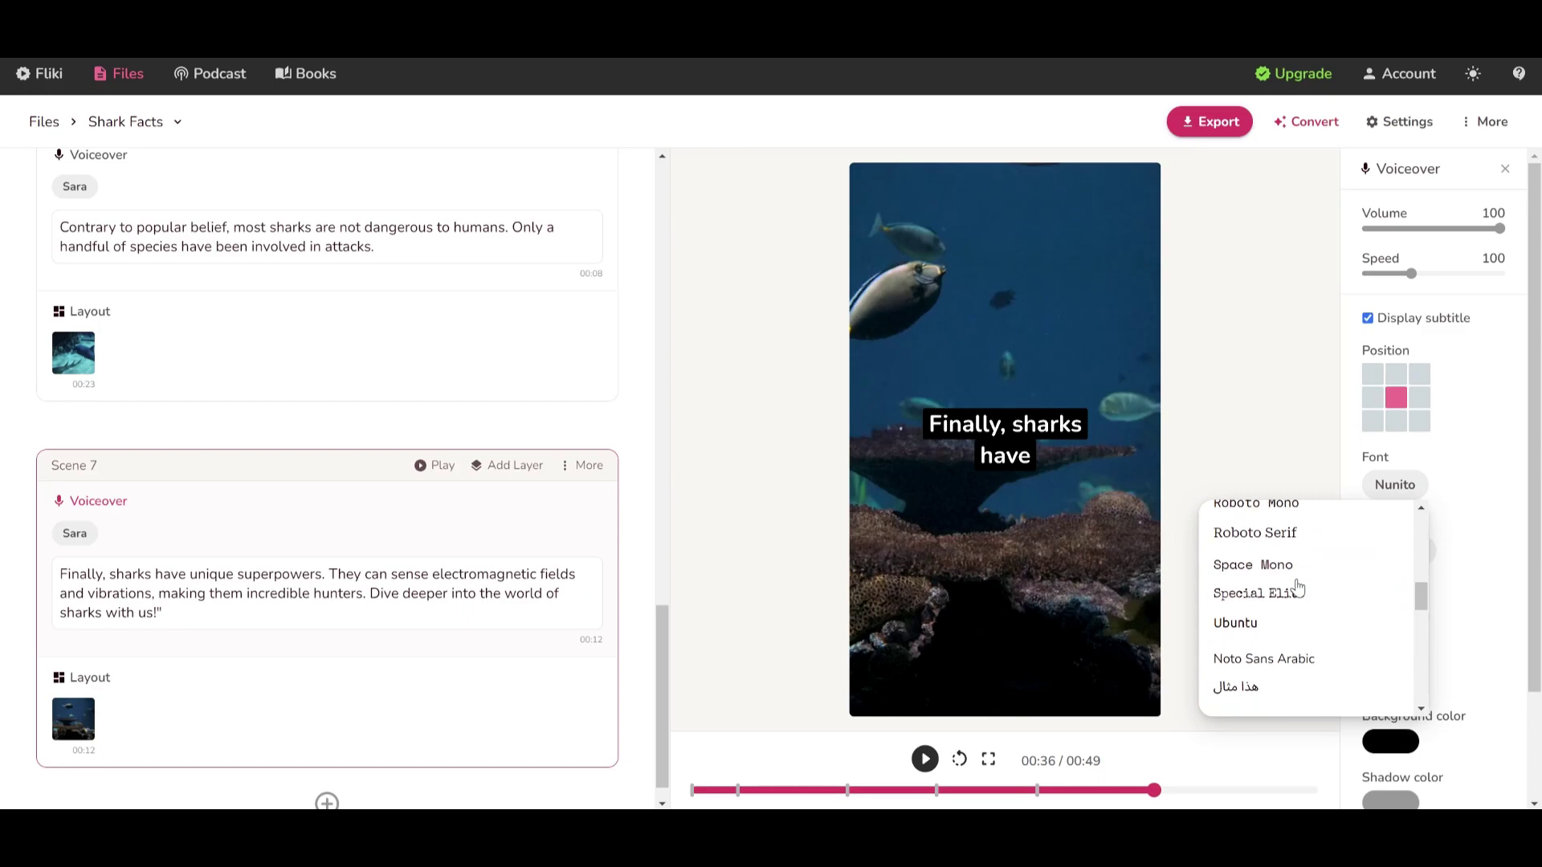
{"action": "left_click", "coordinate": [1272, 622]}
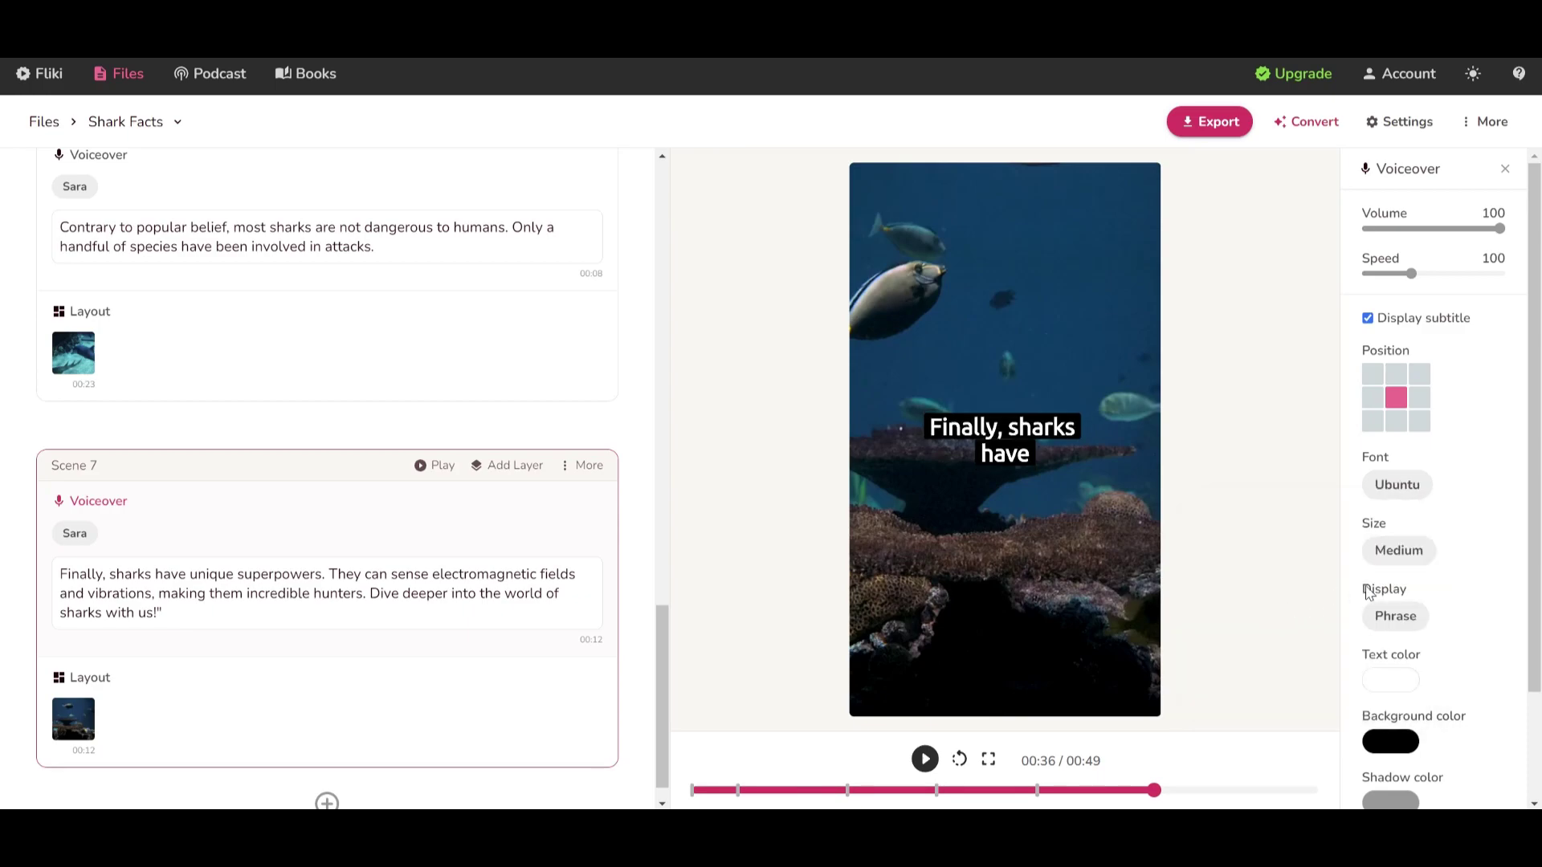
Make the subtitles Large with mint-green text on a more transparent background
{"action": "left_click", "coordinate": [1399, 553]}
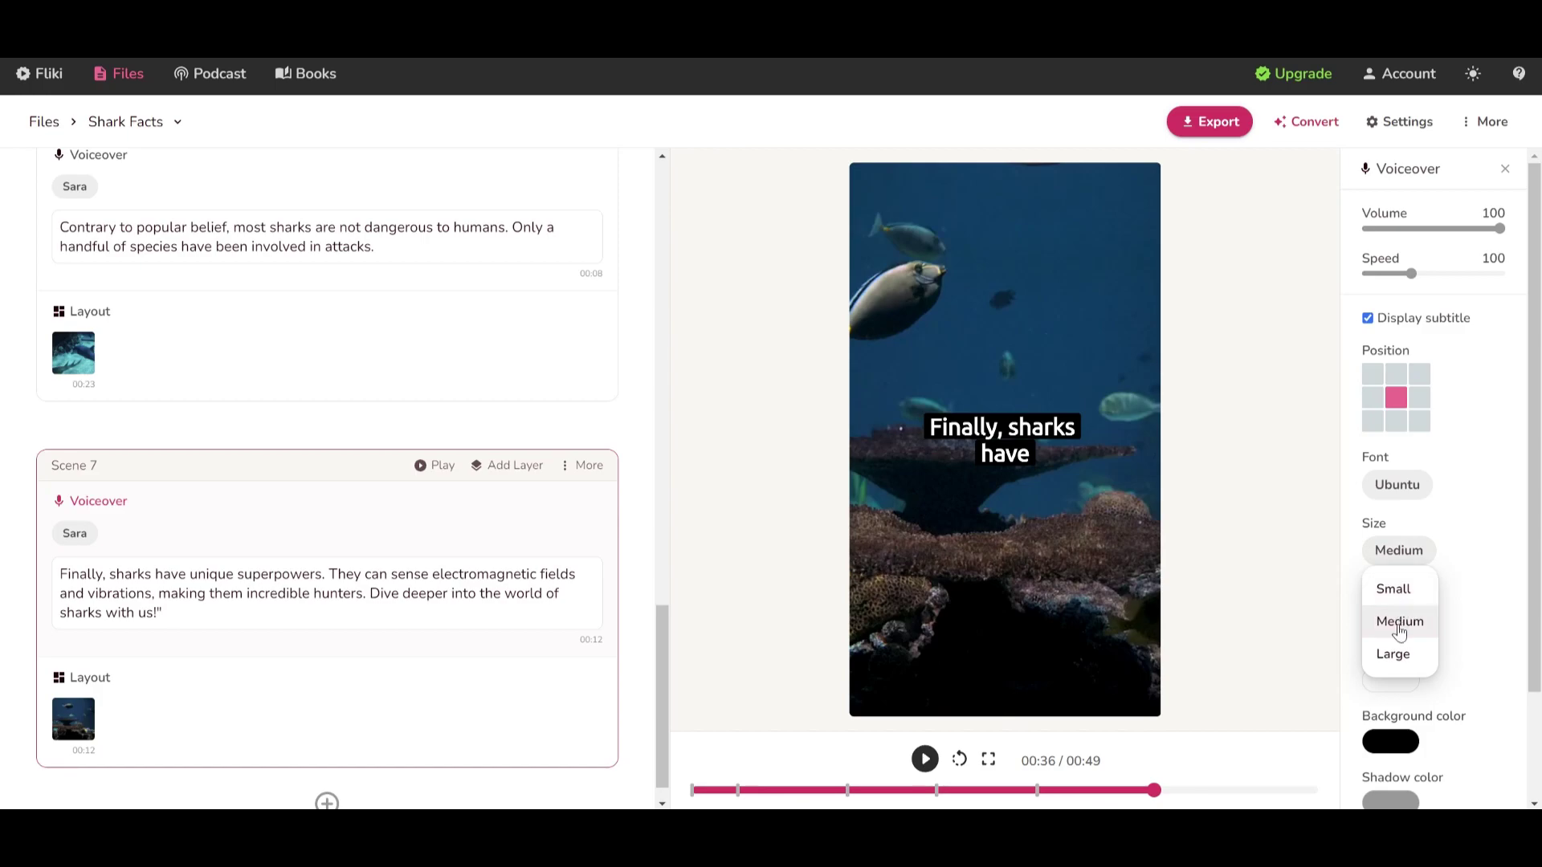
{"action": "left_click", "coordinate": [1392, 654]}
{"action": "scroll", "coordinate": [1398, 626], "scroll_direction": "down", "scroll_amount": 2}
{"action": "left_click", "coordinate": [1397, 616]}
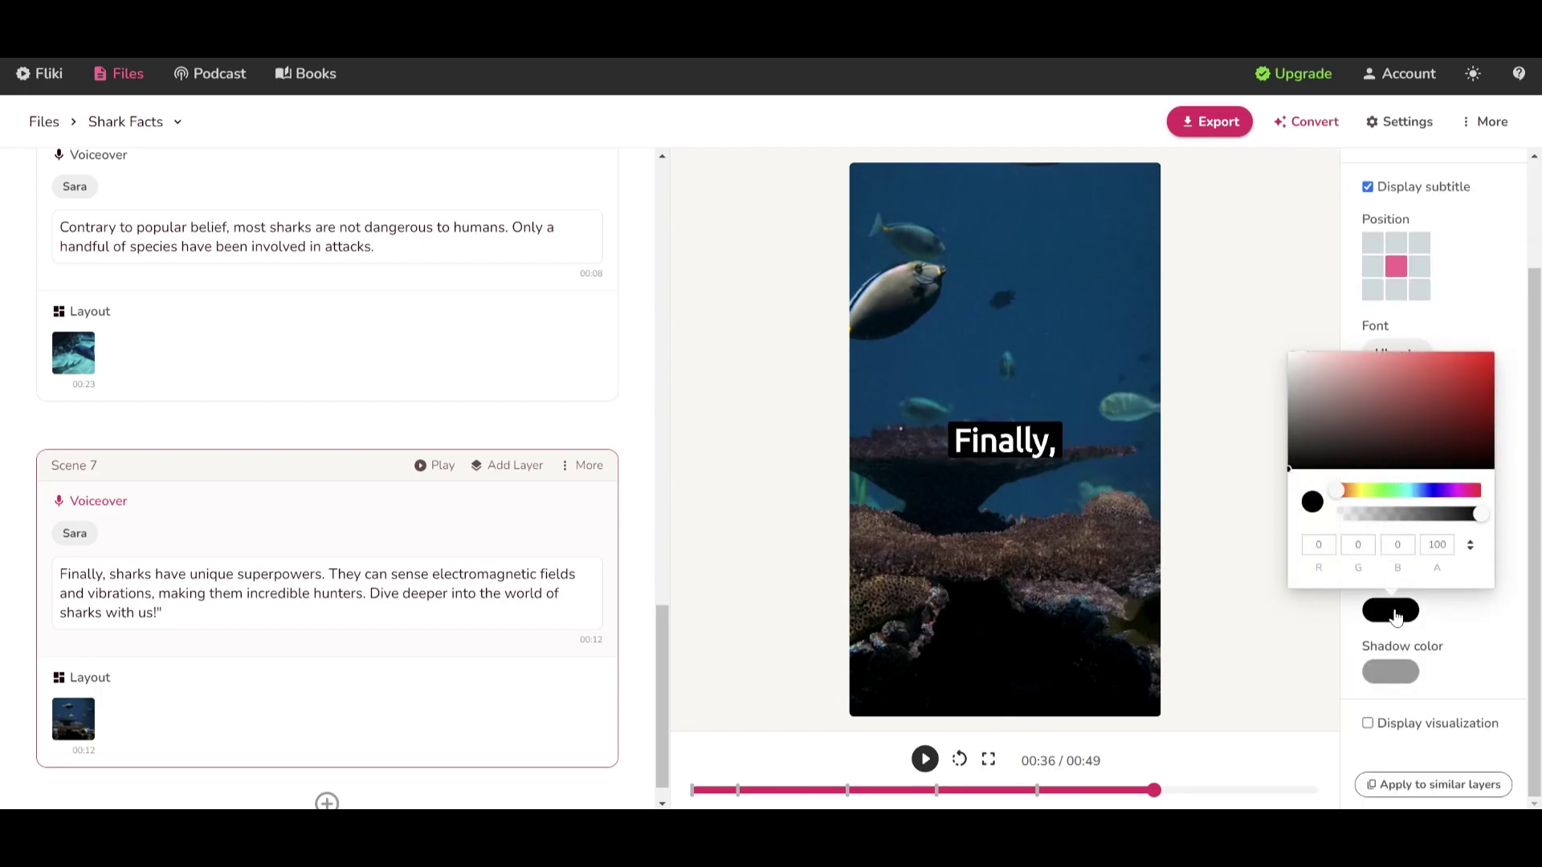
{"action": "left_click_drag", "start_coordinate": [1463, 516], "coordinate": [1449, 516]}
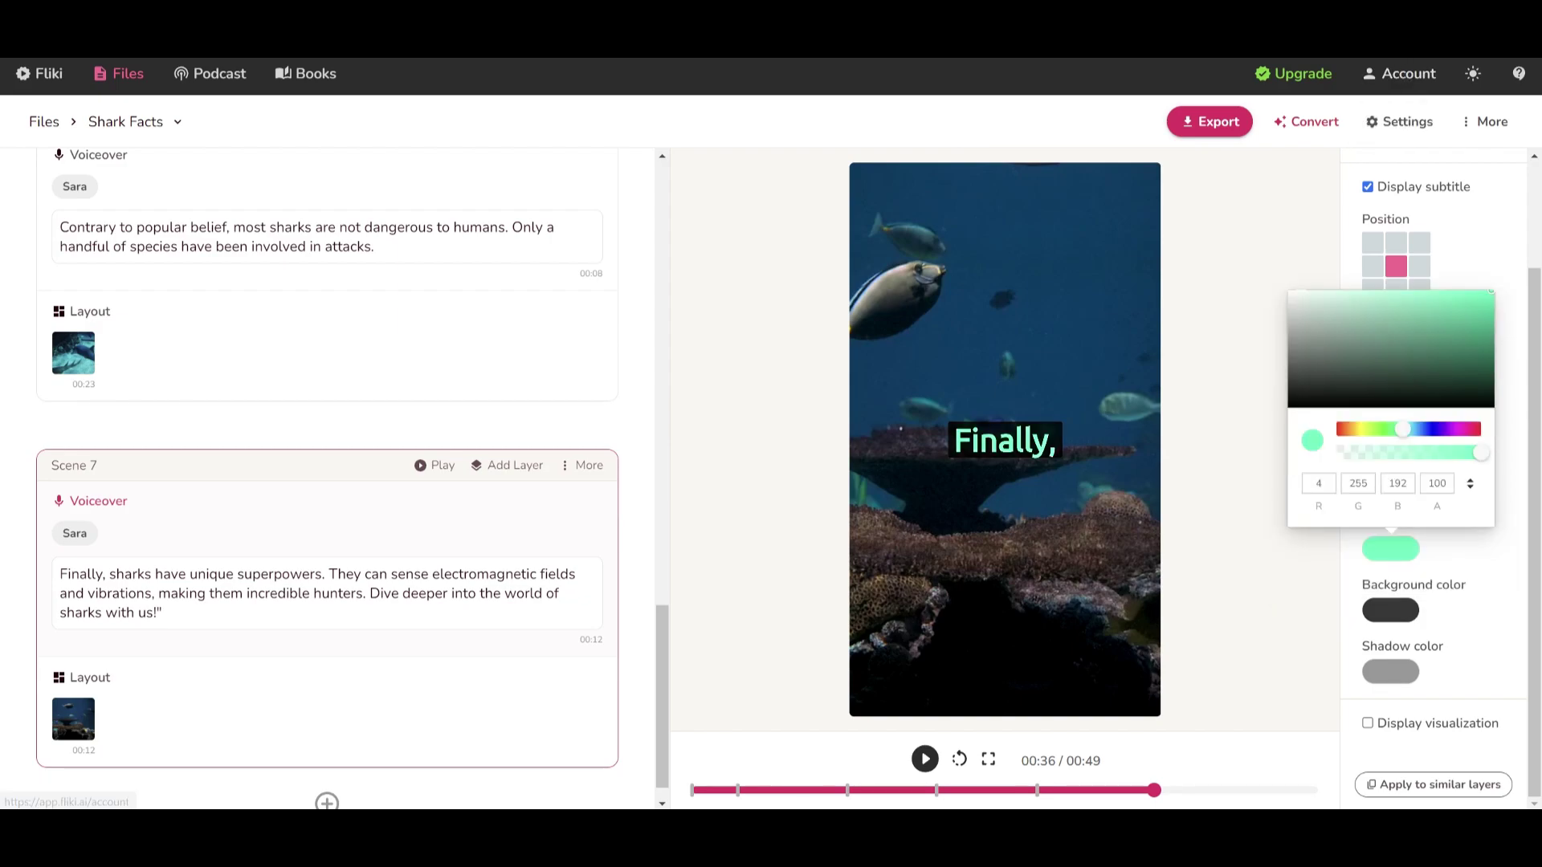
{"action": "left_click", "coordinate": [1493, 277]}
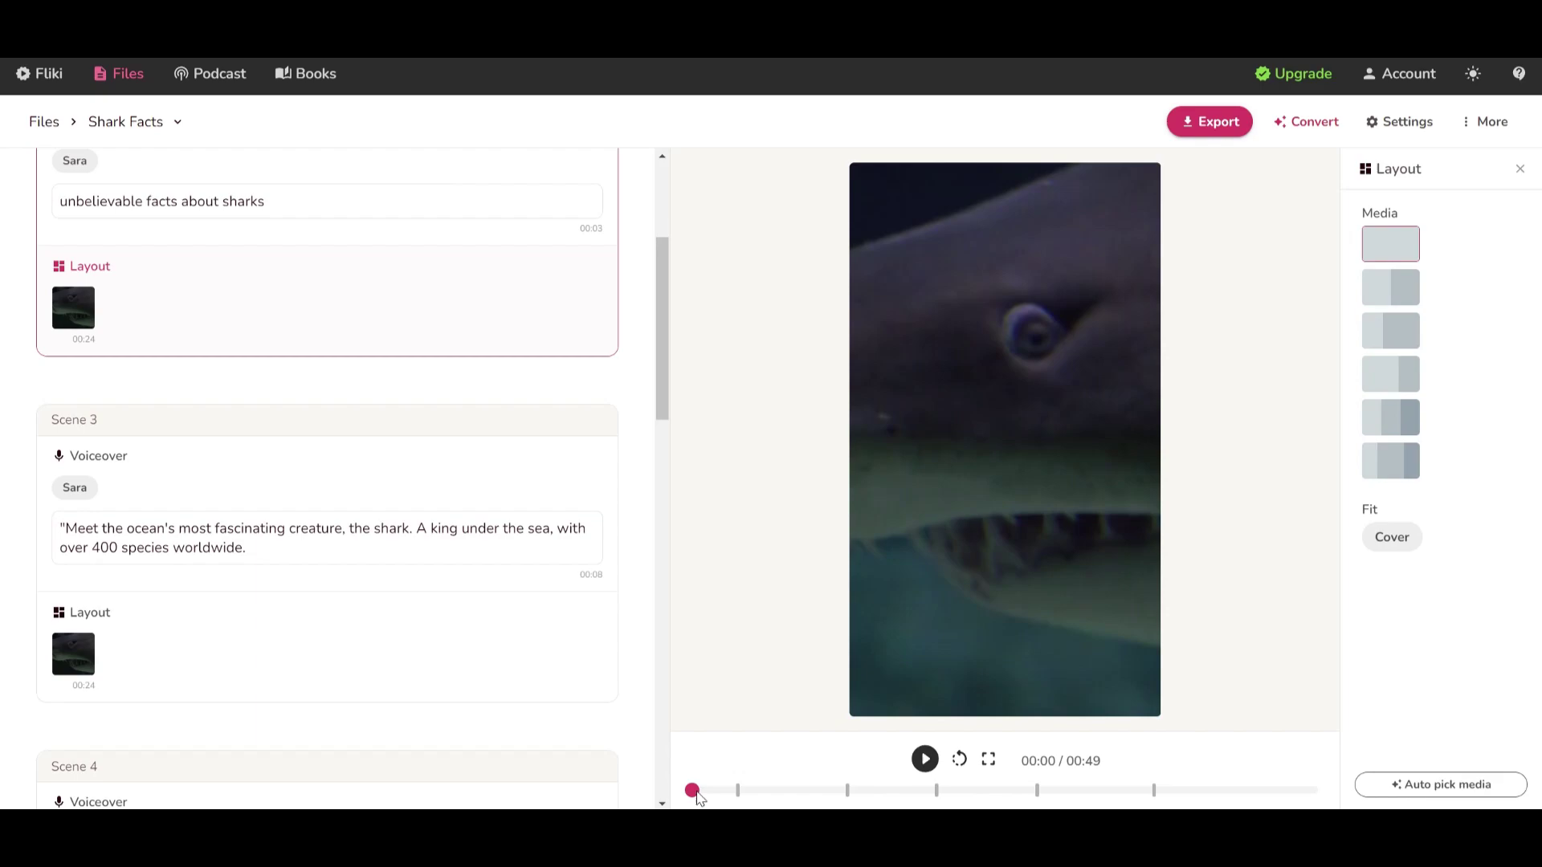
Replace Scene 2's clip with the 16-second 'shark' stock video and preview it
{"action": "mouse_move", "coordinate": [692, 790]}
{"action": "left_mouse_down"}
{"action": "mouse_move", "coordinate": [843, 792]}
{"action": "mouse_move", "coordinate": [678, 791]}
{"action": "left_mouse_up"}
{"action": "scroll", "coordinate": [104, 368], "scroll_direction": "up", "scroll_amount": 3}
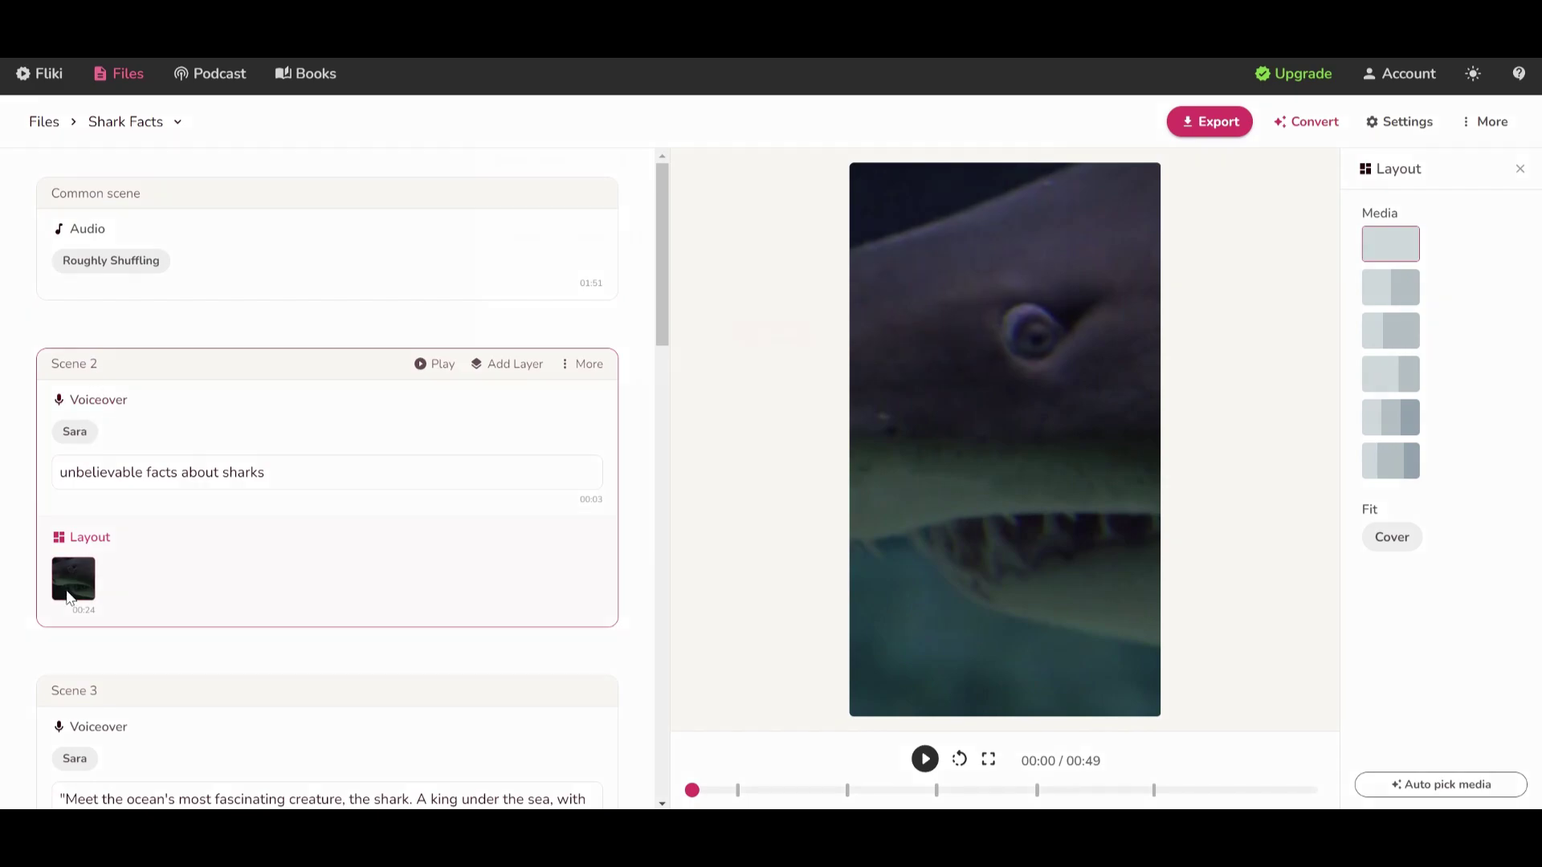
{"action": "left_click", "coordinate": [71, 579]}
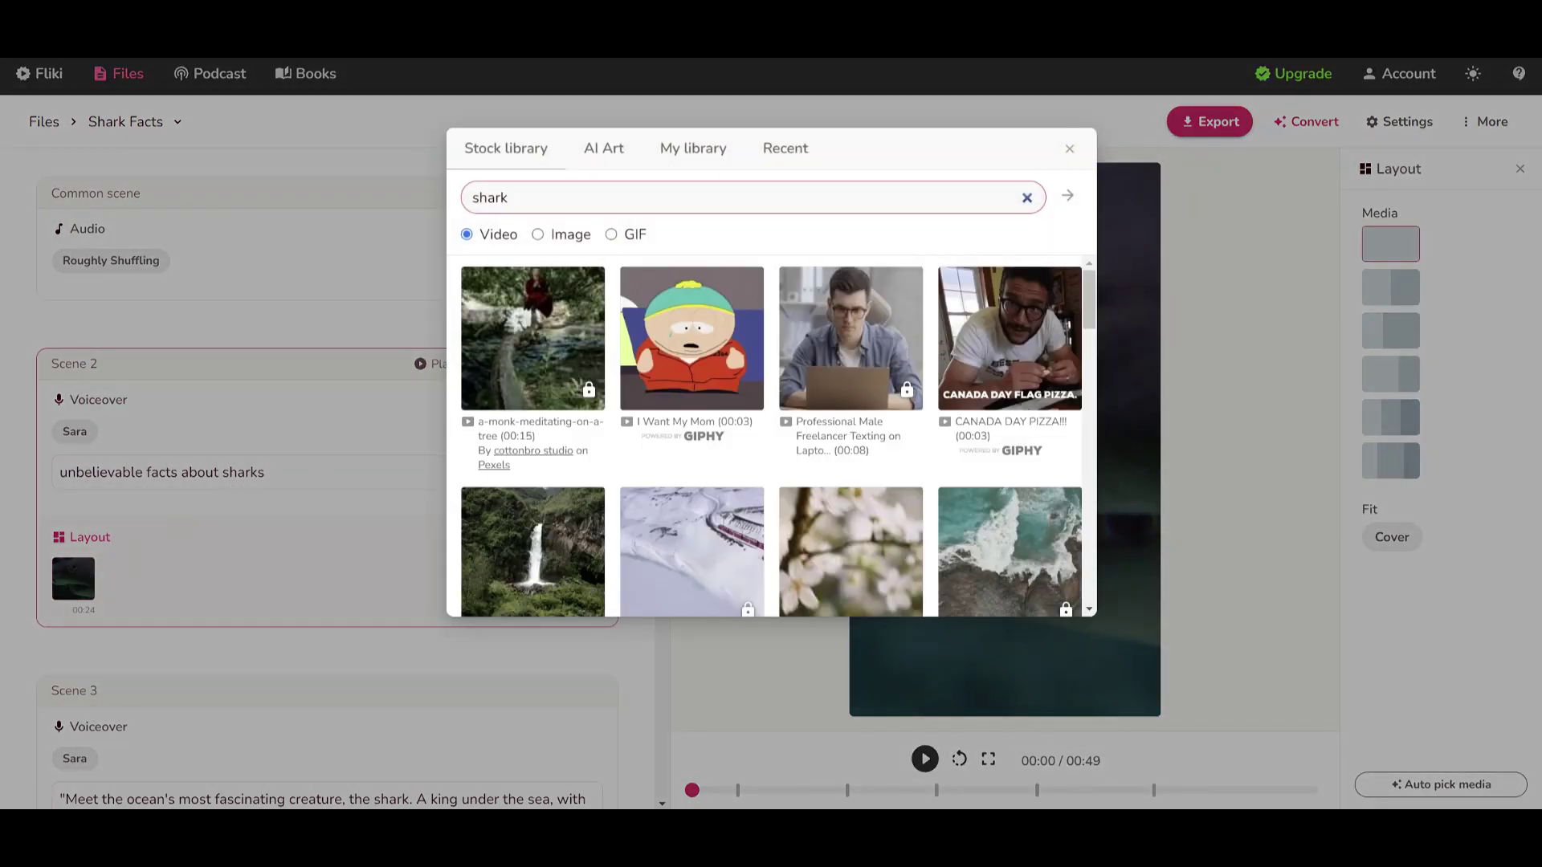
{"action": "key", "text": "Return"}
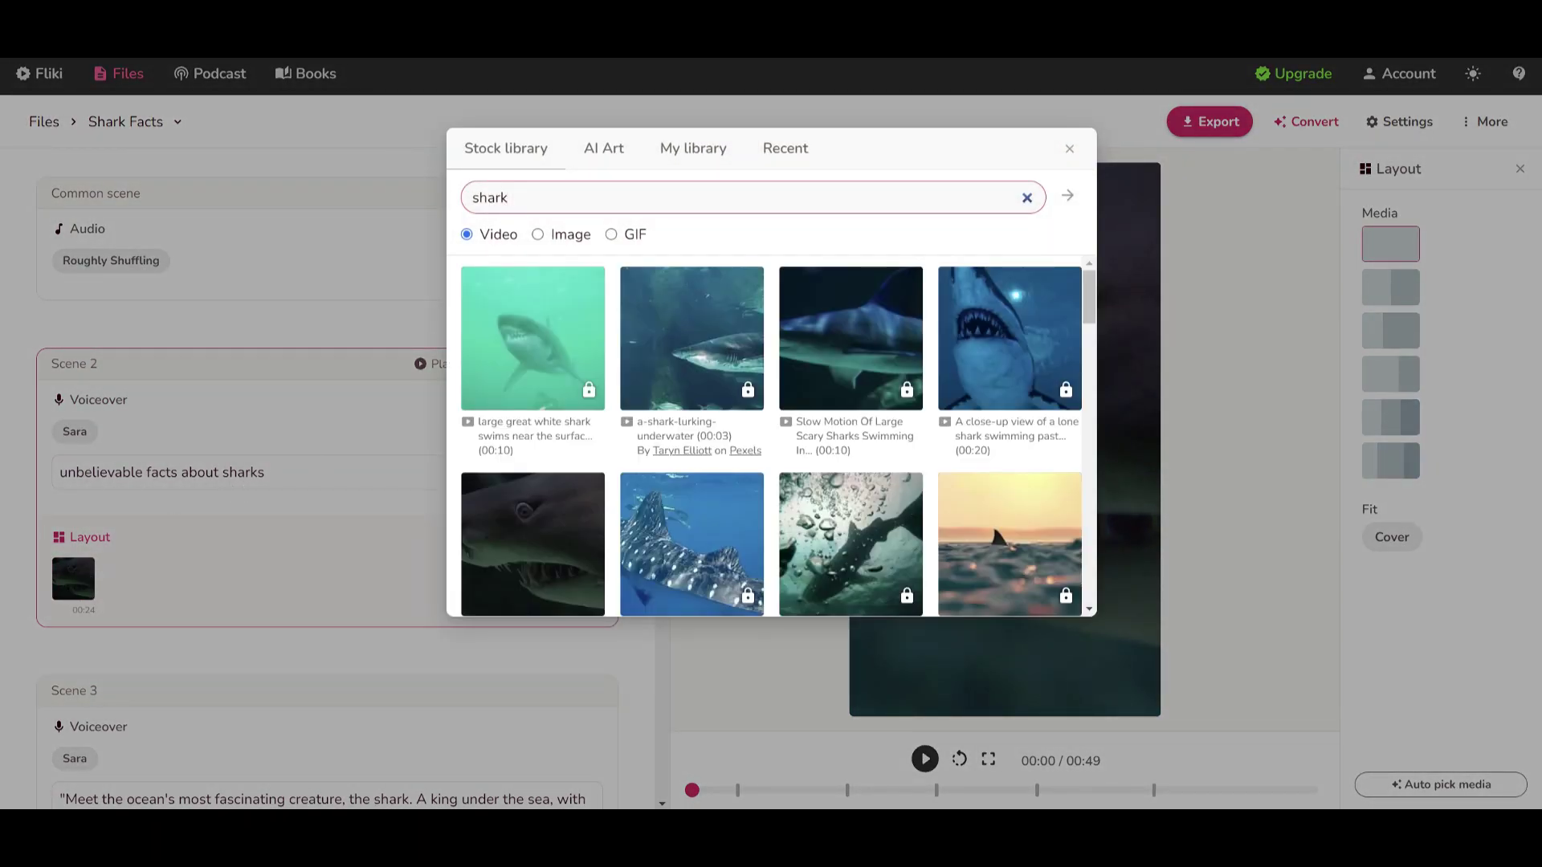
{"action": "scroll", "coordinate": [647, 282], "scroll_direction": "down", "scroll_amount": 5}
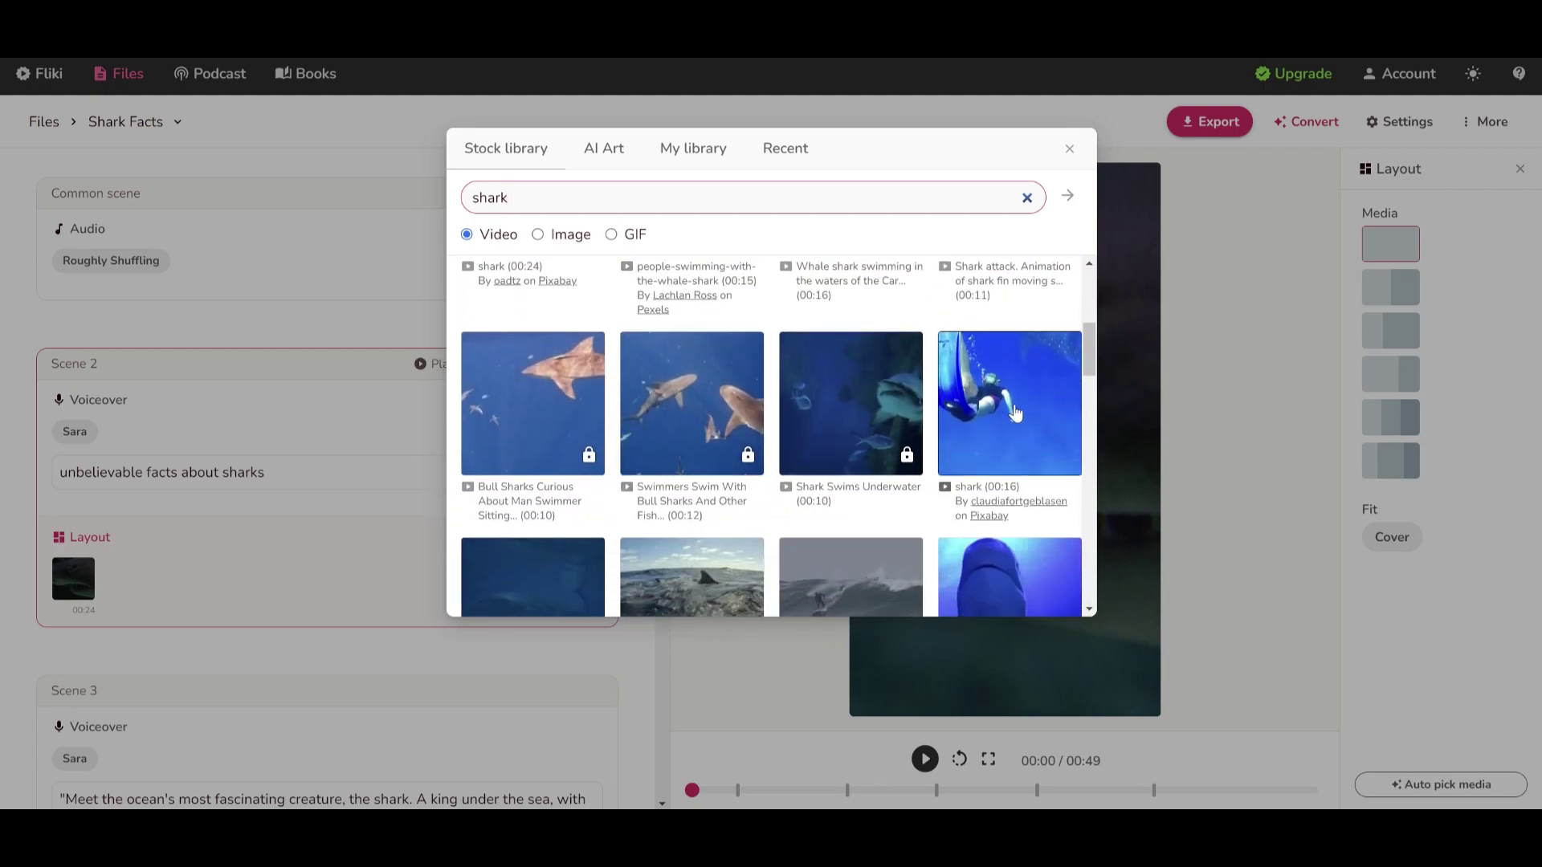
{"action": "left_click", "coordinate": [1015, 412]}
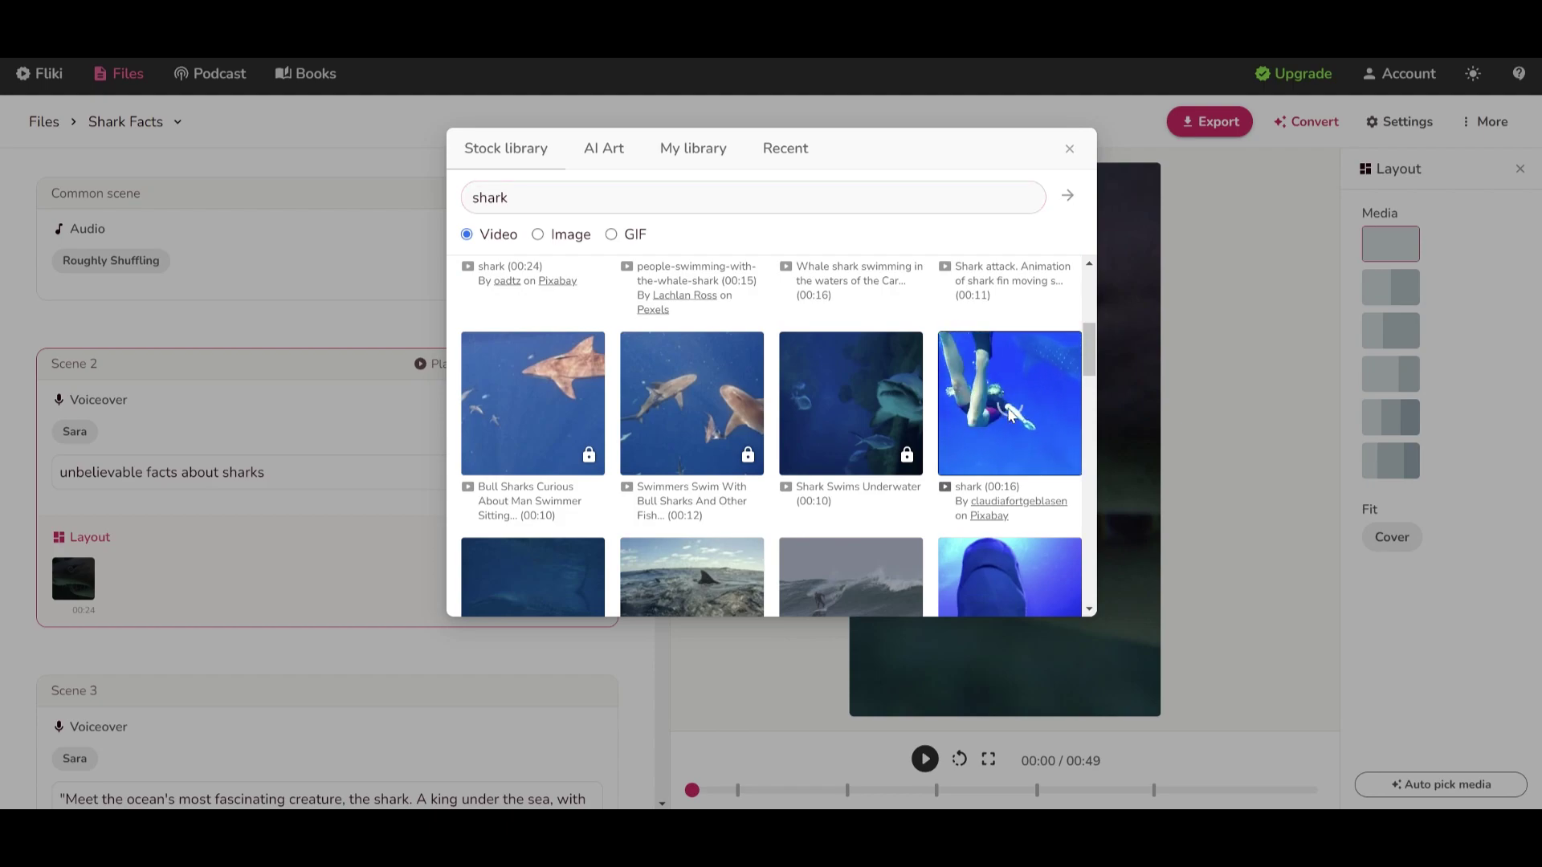
{"action": "left_click", "coordinate": [1010, 414]}
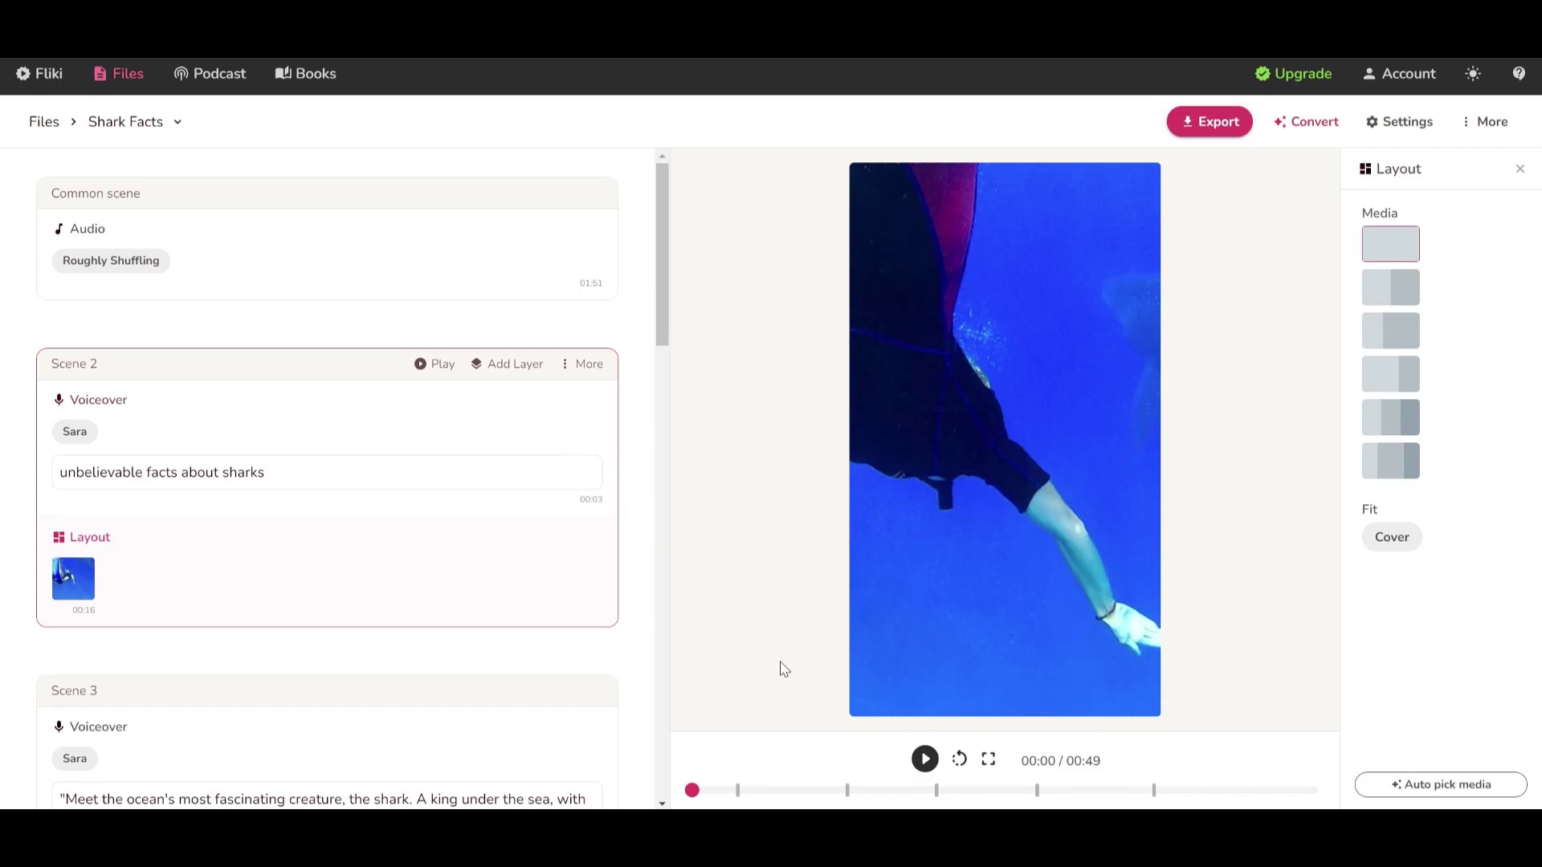
{"action": "left_click", "coordinate": [914, 761]}
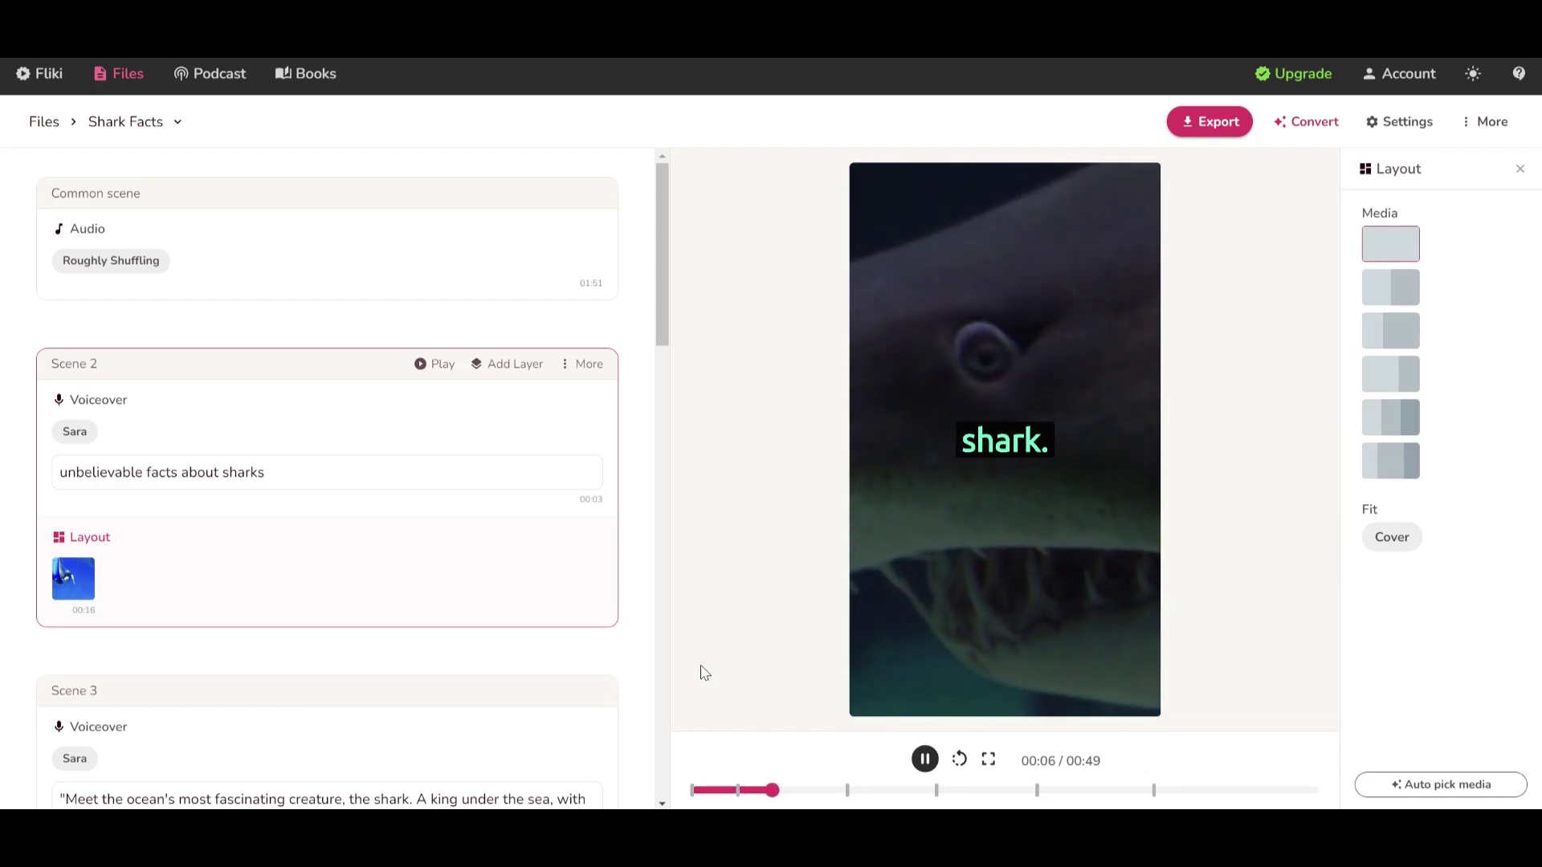
Pause the preview and open the stock media picker for Scene 3
{"action": "left_click", "coordinate": [923, 759]}
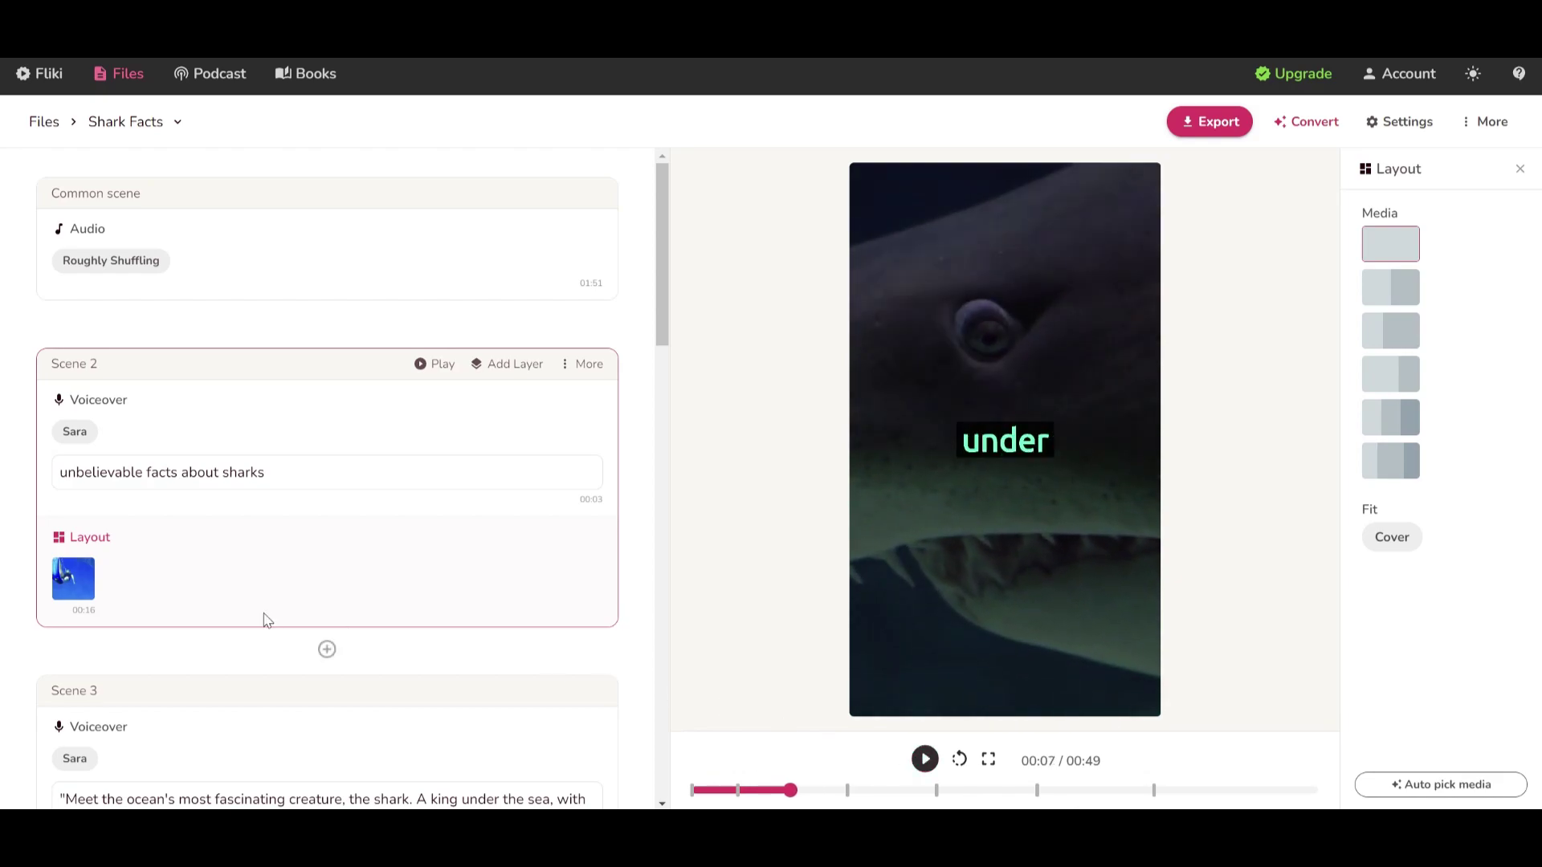
{"action": "scroll", "coordinate": [265, 619], "scroll_direction": "down", "scroll_amount": 3}
{"action": "left_click", "coordinate": [71, 655]}
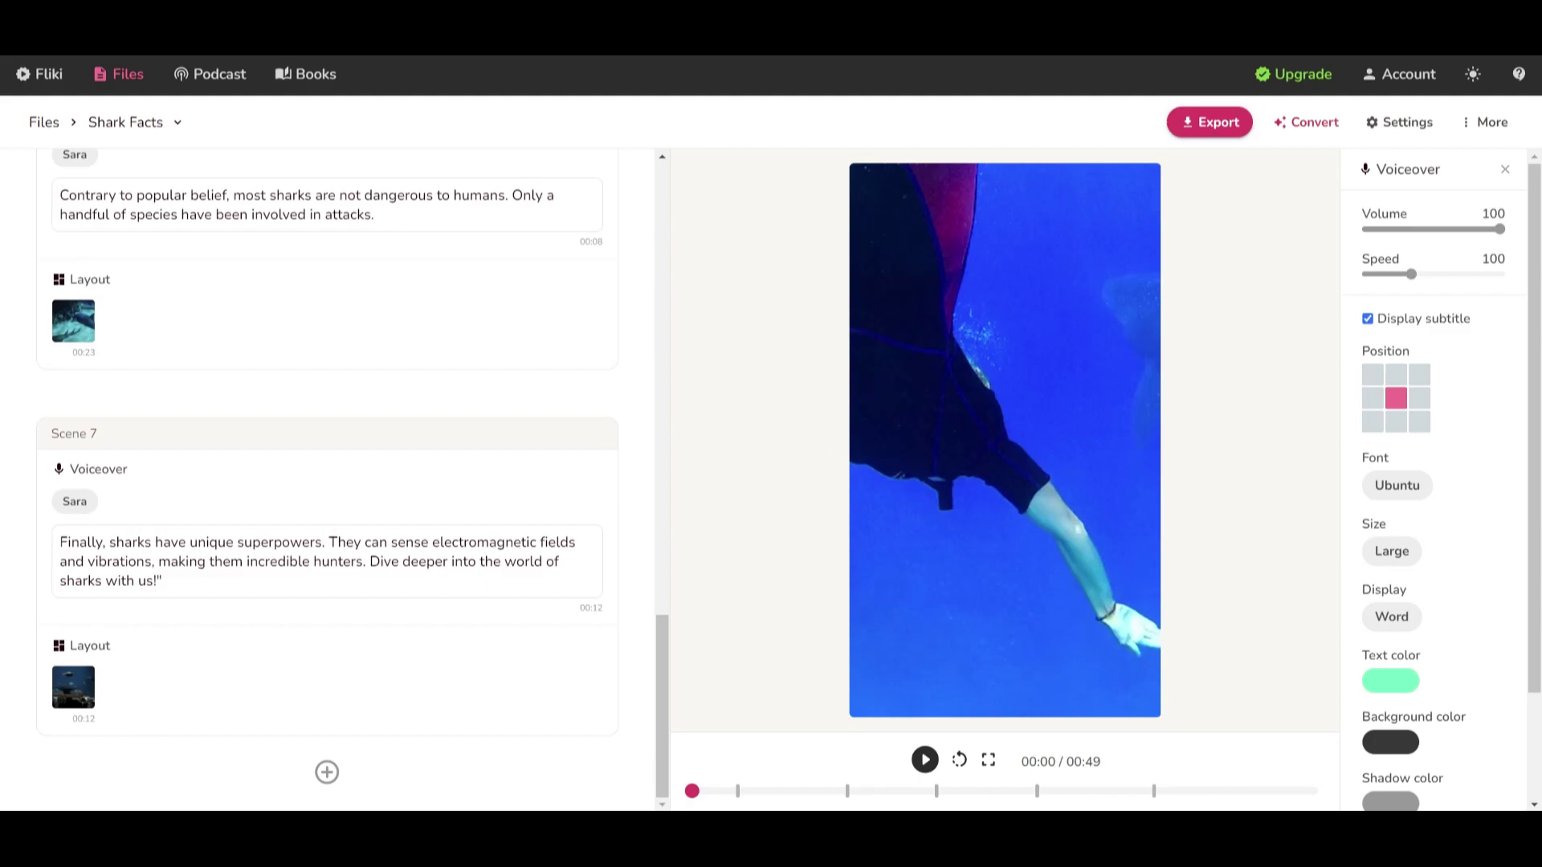
Highlight the 00:49 total duration and Scene 7's closing script sentences
{"action": "left_click_drag", "start_coordinate": [1065, 761], "coordinate": [1120, 772]}
{"action": "left_click_drag", "start_coordinate": [163, 581], "coordinate": [366, 562]}
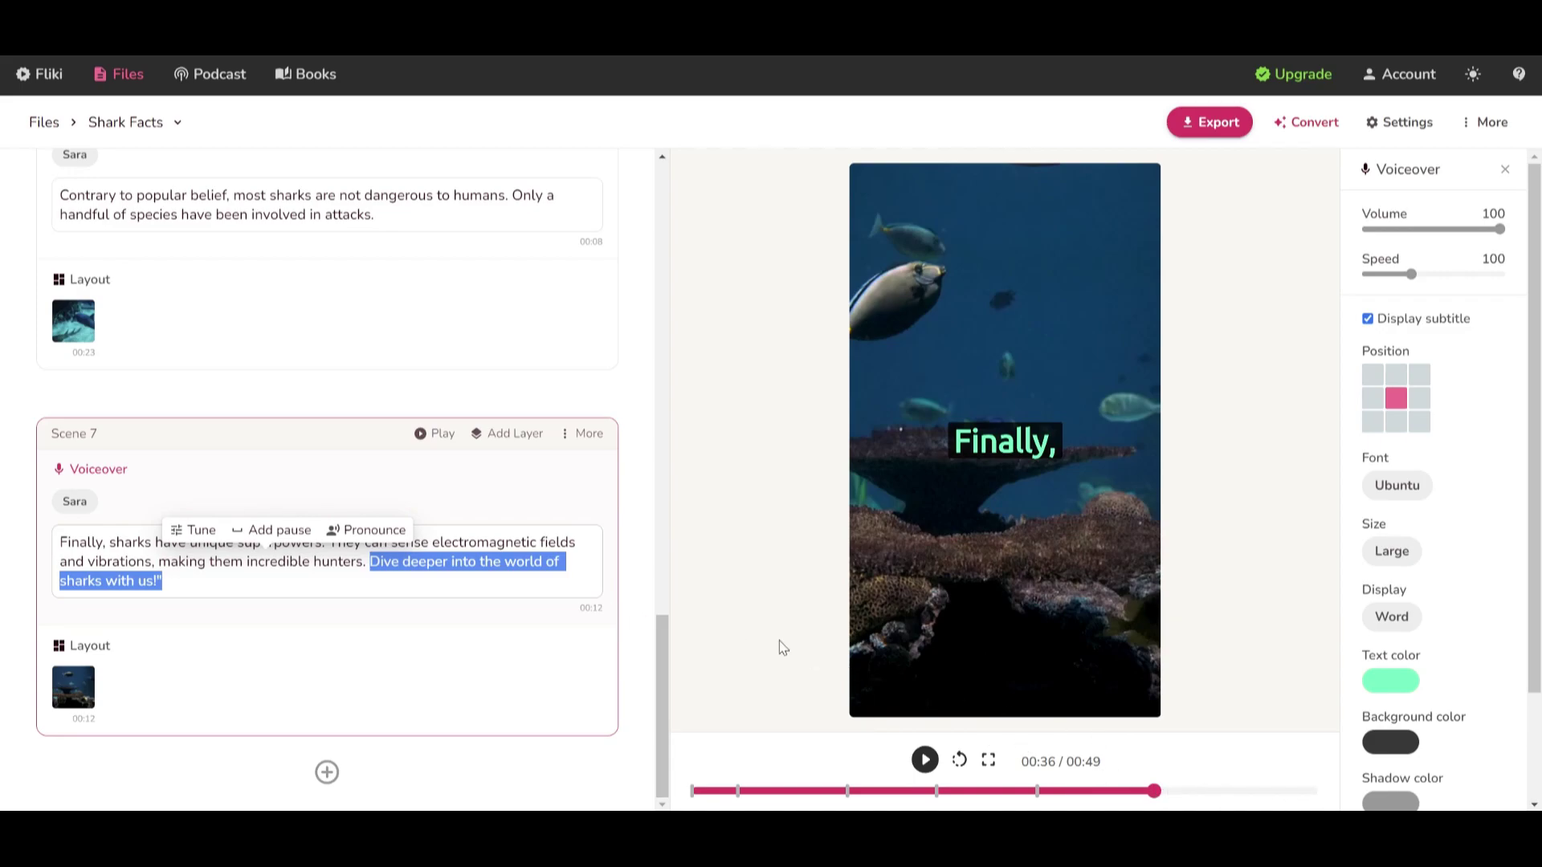
{"action": "left_click", "coordinate": [726, 602]}
{"action": "scroll", "coordinate": [488, 452], "scroll_direction": "up", "scroll_amount": 1}
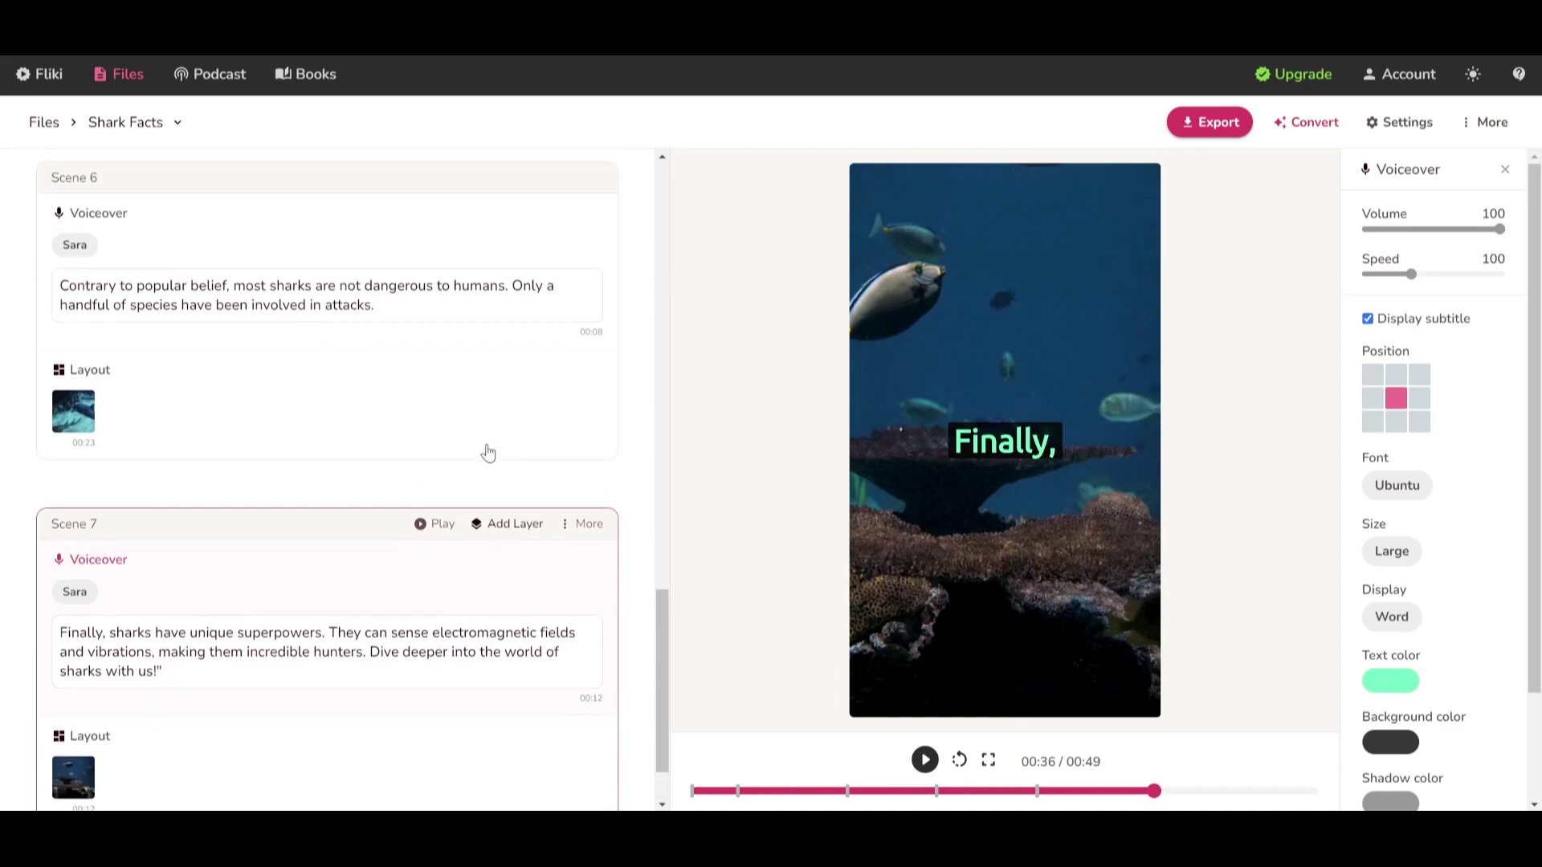
Check the playback time, keep voiceover speed at 100, and start the high-resolution MP4 export
{"action": "left_click_drag", "start_coordinate": [1014, 753], "coordinate": [1101, 763]}
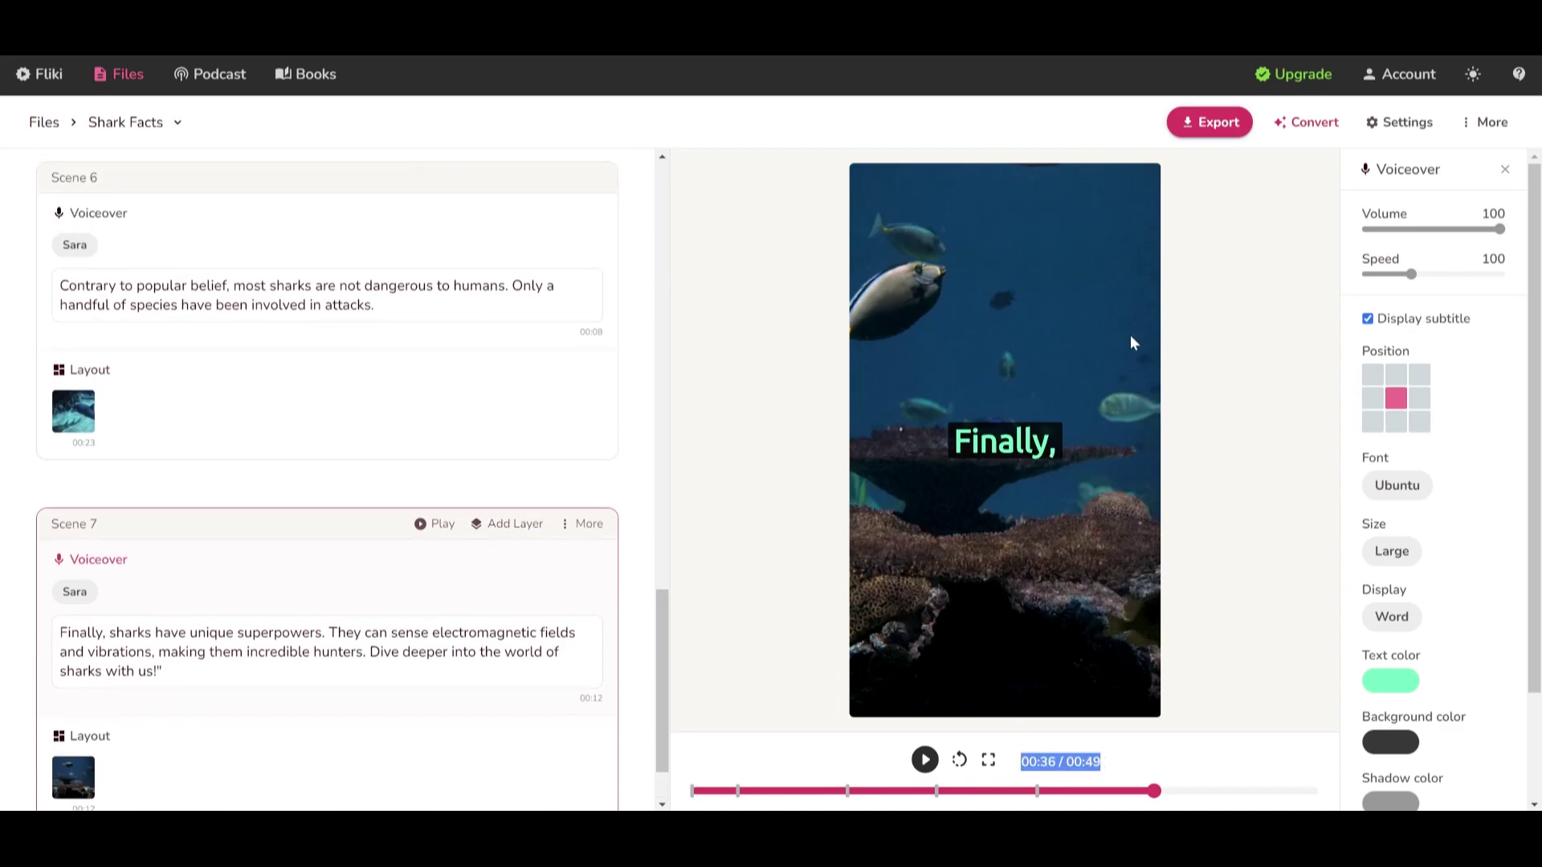
{"action": "left_click", "coordinate": [1411, 220]}
{"action": "mouse_move", "coordinate": [1412, 280]}
{"action": "left_mouse_down"}
{"action": "mouse_move", "coordinate": [1434, 280]}
{"action": "mouse_move", "coordinate": [1414, 279]}
{"action": "left_mouse_up"}
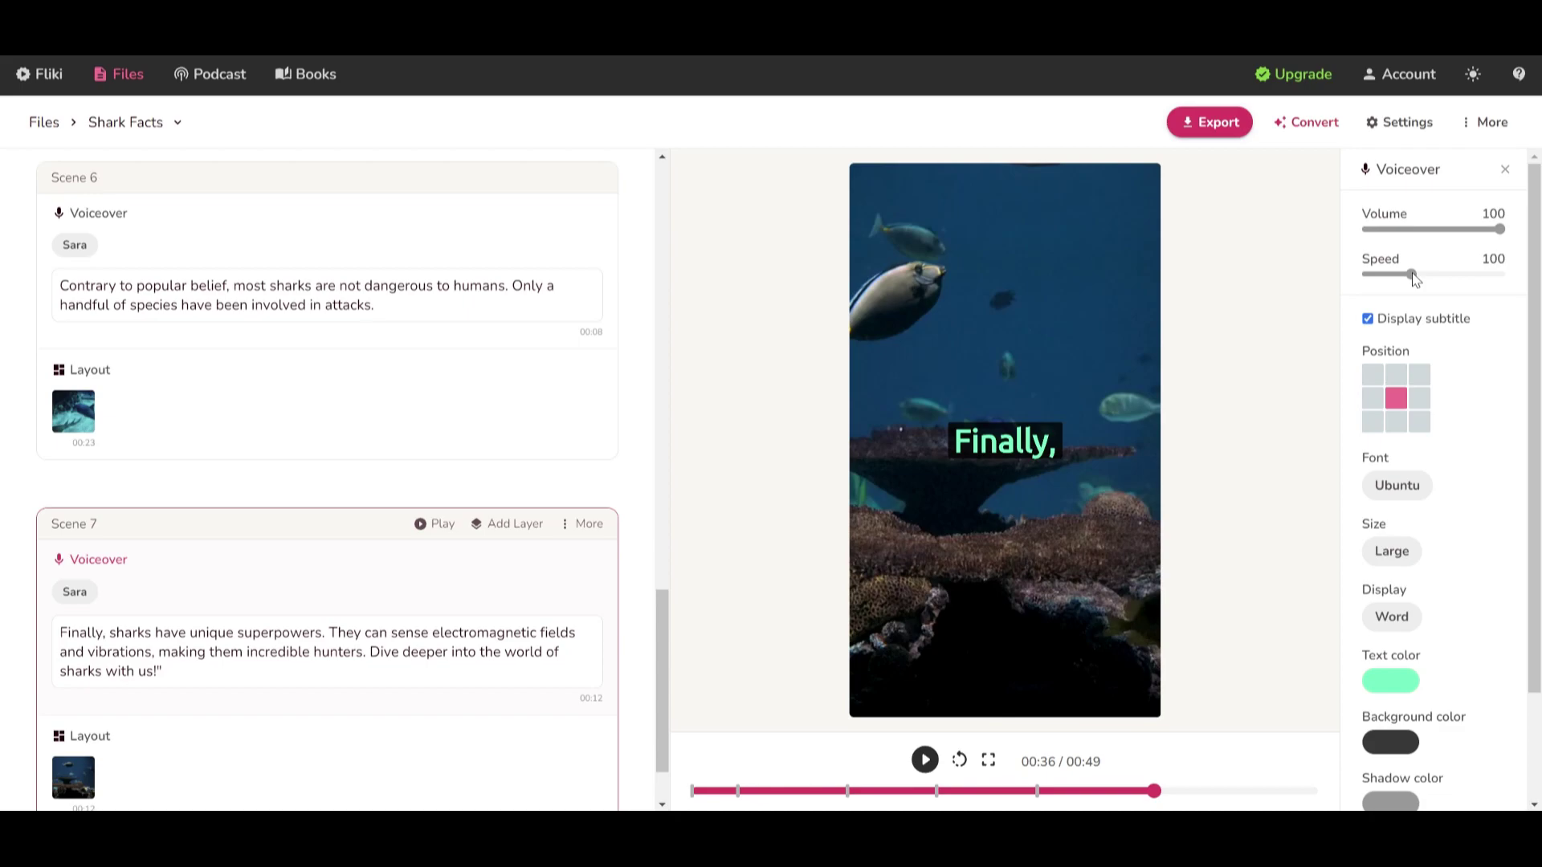
{"action": "left_click", "coordinate": [1231, 125]}
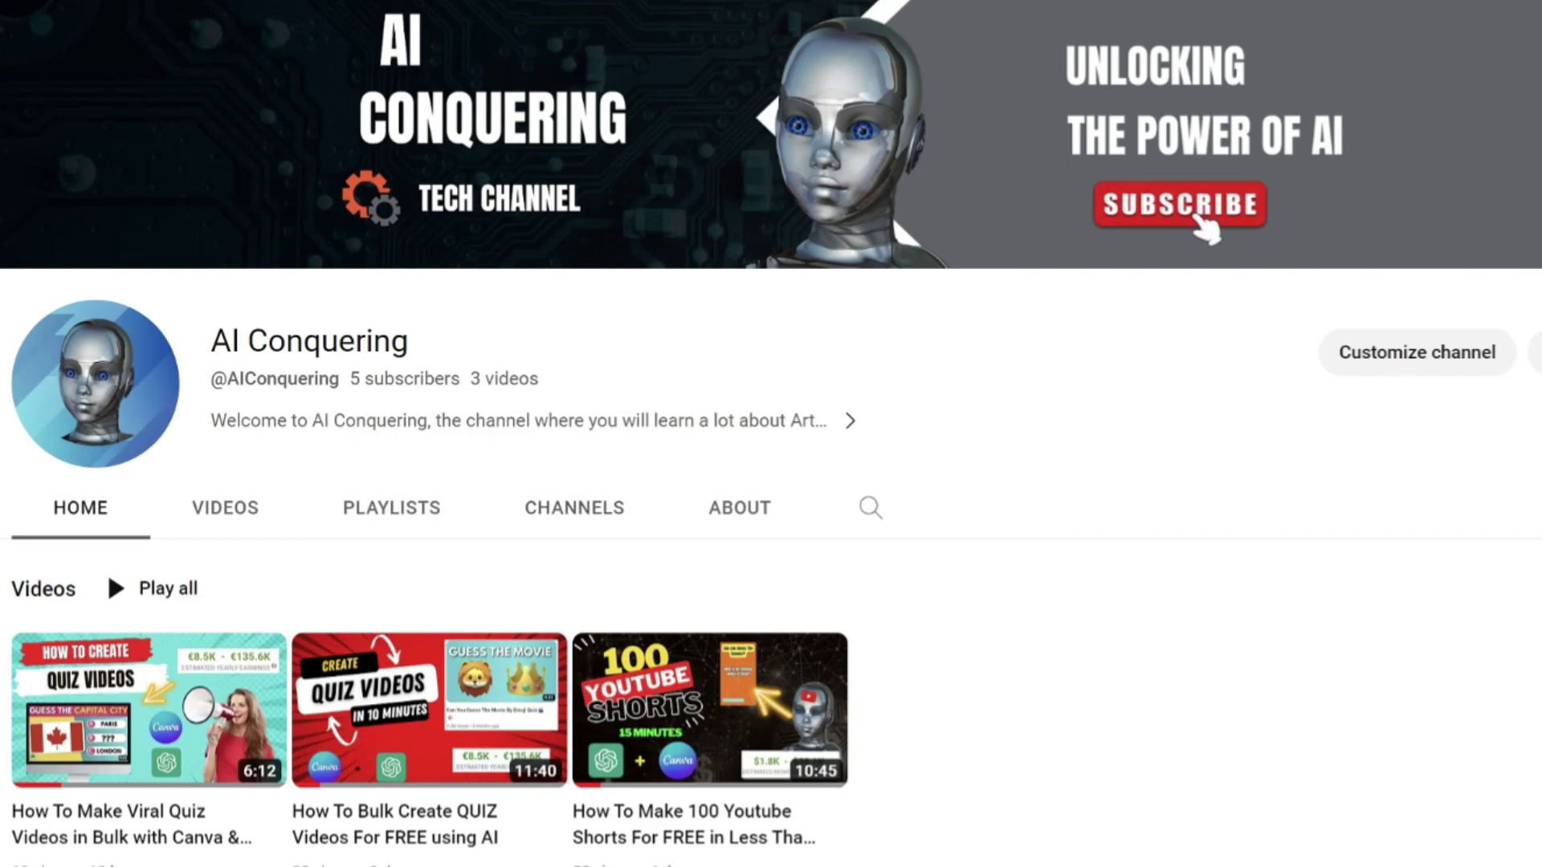
Open AI Conquering's About page and read its description, join date and view count
{"action": "left_click_drag", "start_coordinate": [211, 341], "coordinate": [446, 344]}
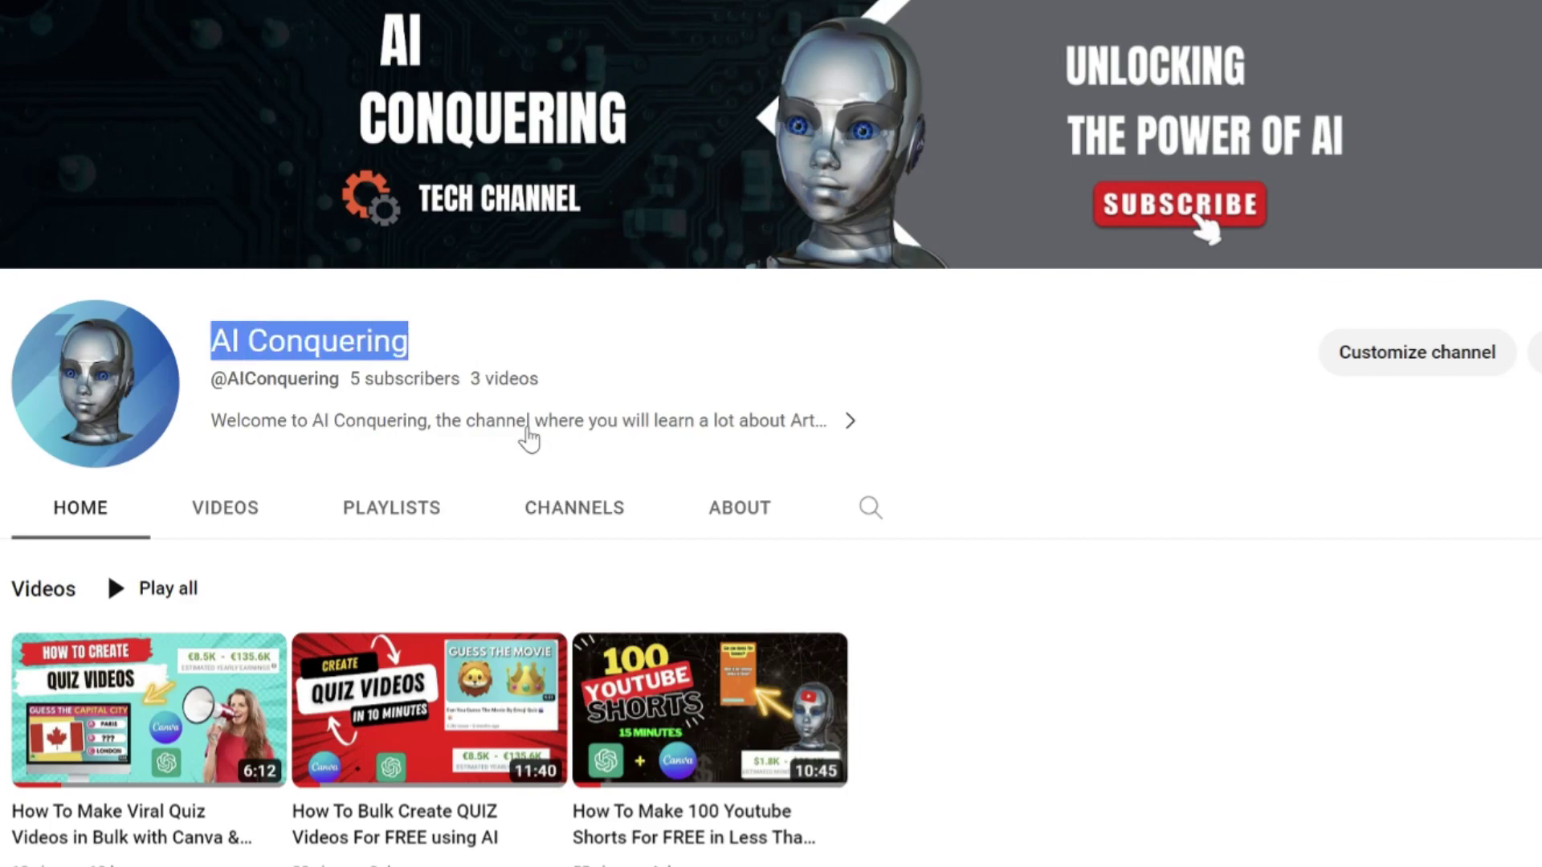
{"action": "left_click", "coordinate": [725, 520]}
{"action": "scroll", "coordinate": [554, 546], "scroll_direction": "down", "scroll_amount": 2}
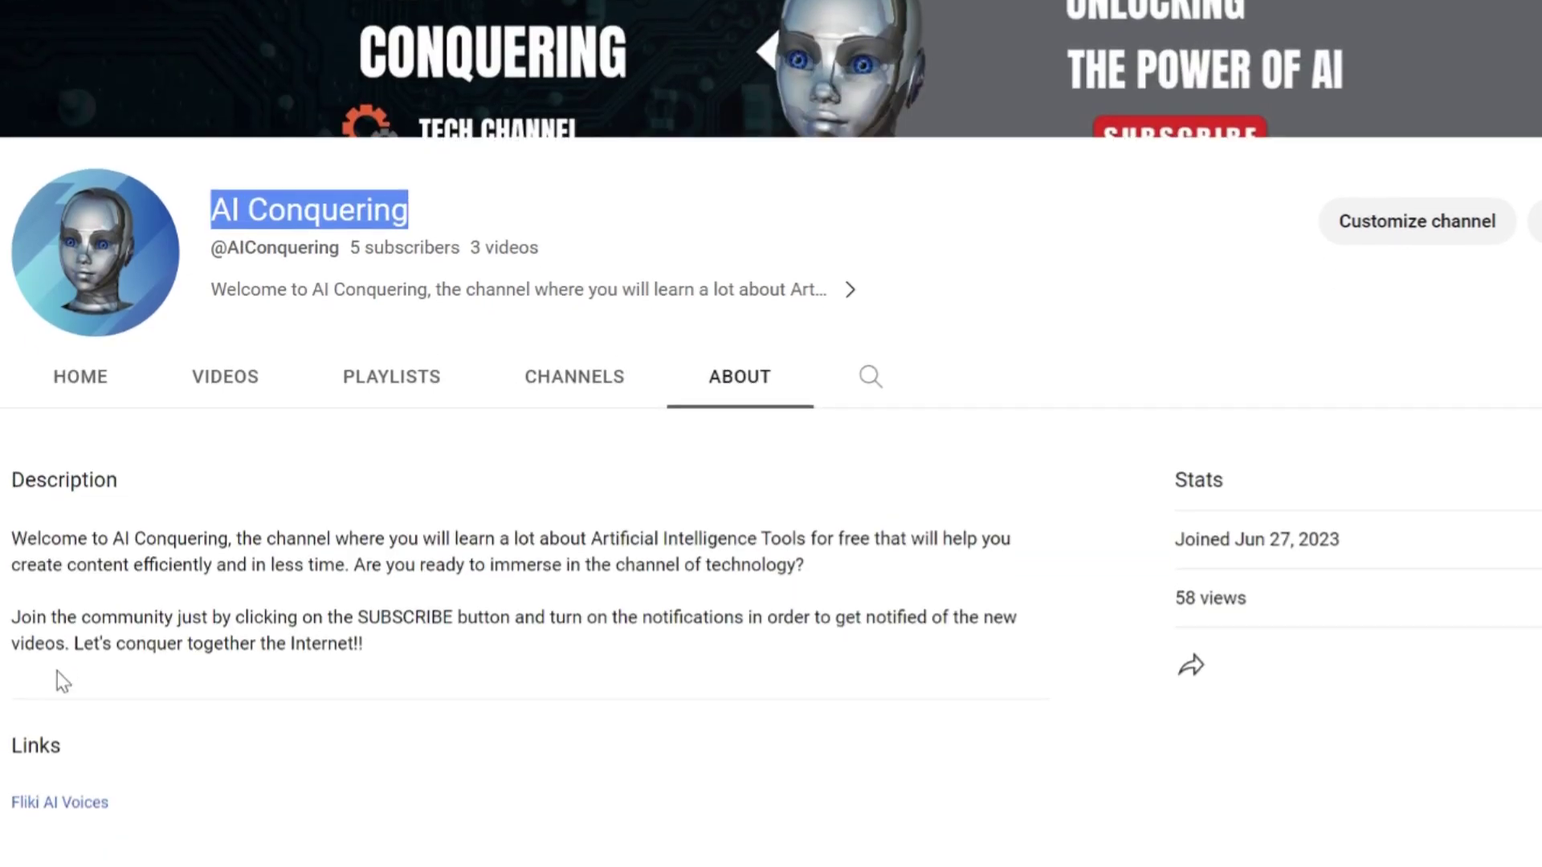
{"action": "left_click_drag", "start_coordinate": [73, 643], "coordinate": [386, 660]}
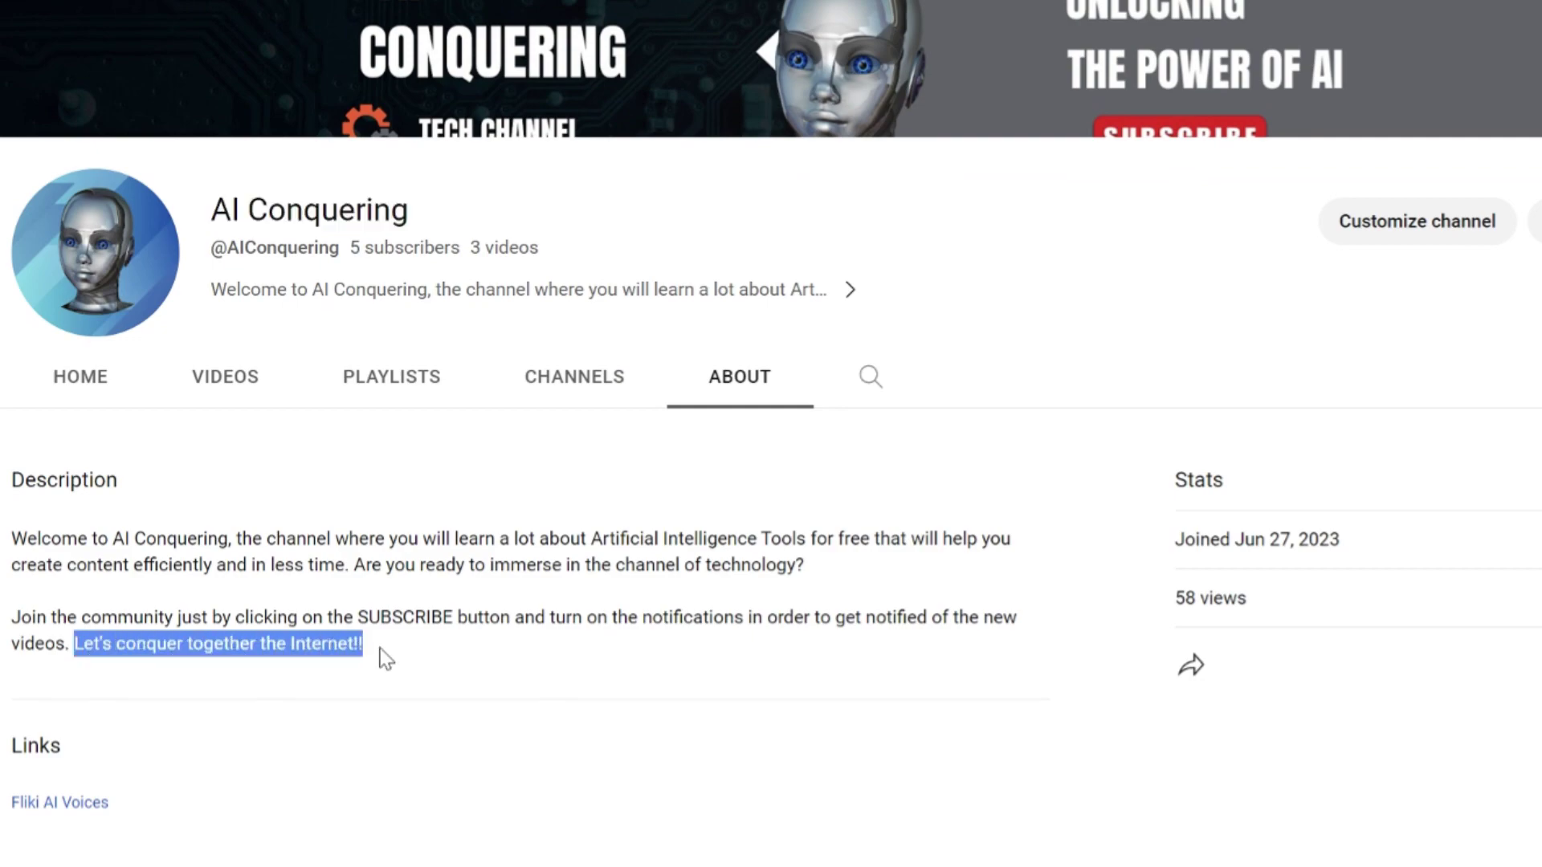